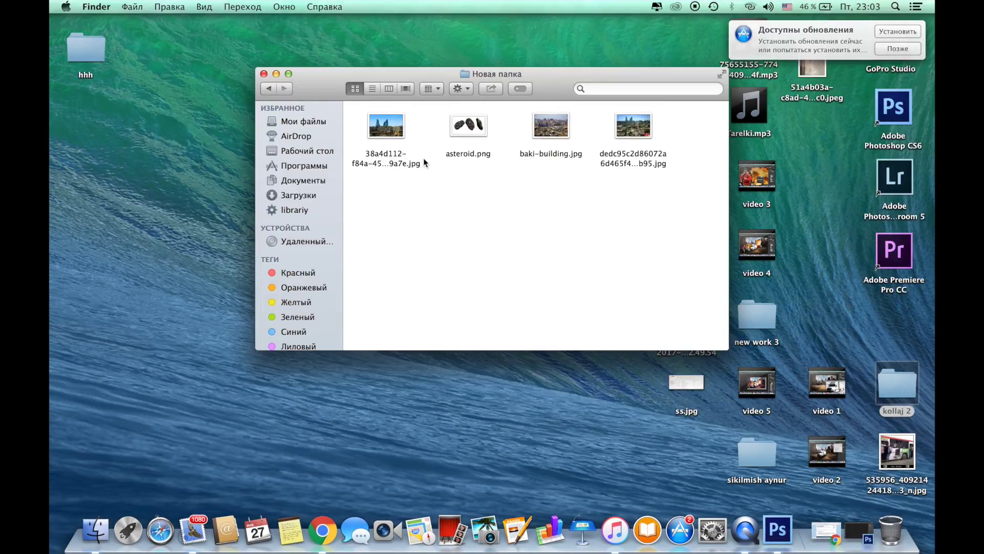
Step: Open all four source images, including asteroid.png and baki-building.jpg, in Photoshop
key("super+a")
left_click_drag(419, 162, 777, 529)
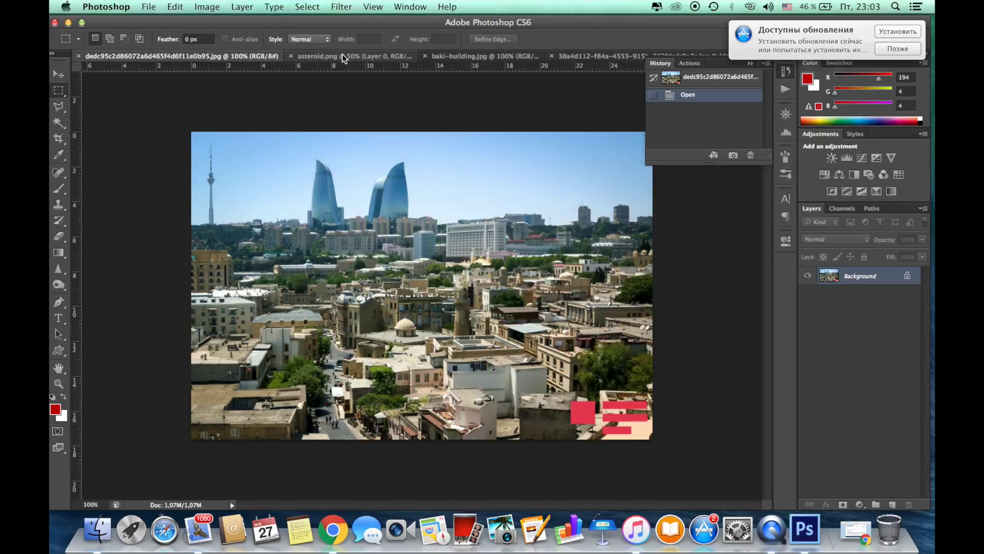
Step: Place the asteroid over the Baku photo, shrunk, tilted and moved down-right
left_click_drag(342, 54, 544, 130)
left_click_drag(417, 296, 400, 287)
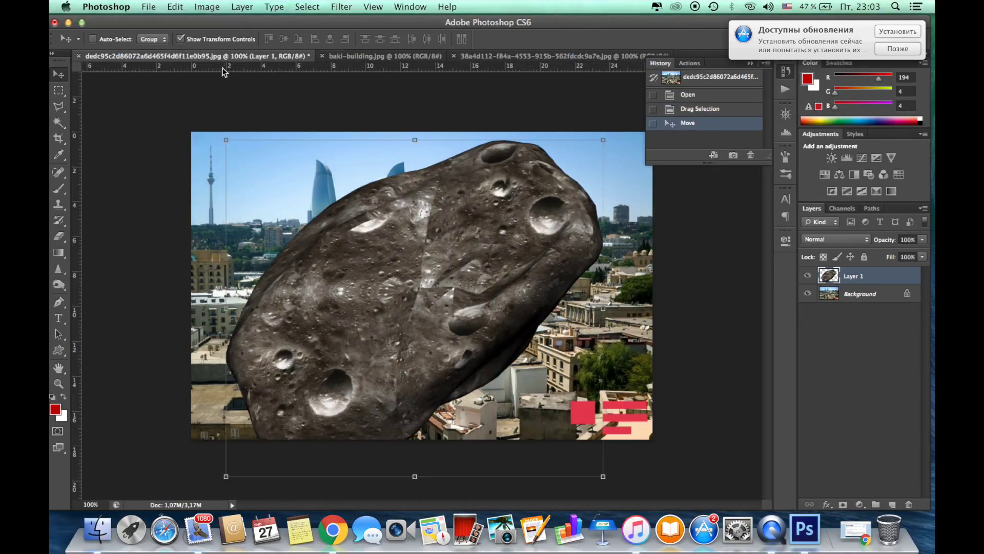
key("ctrl+t")
left_click_drag(512, 384, 410, 230)
left_click_drag(491, 194, 490, 173)
key("Return")
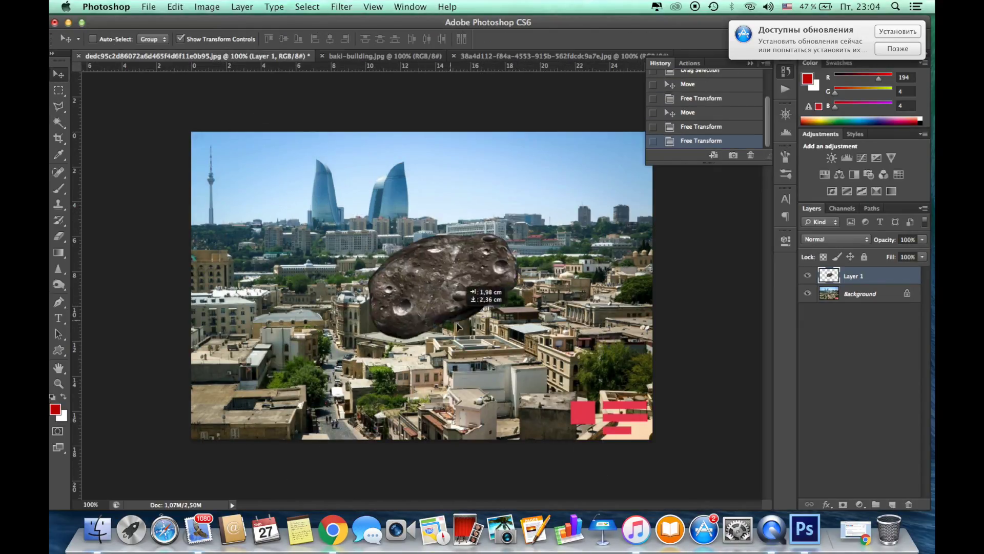
left_click_drag(396, 258, 435, 336)
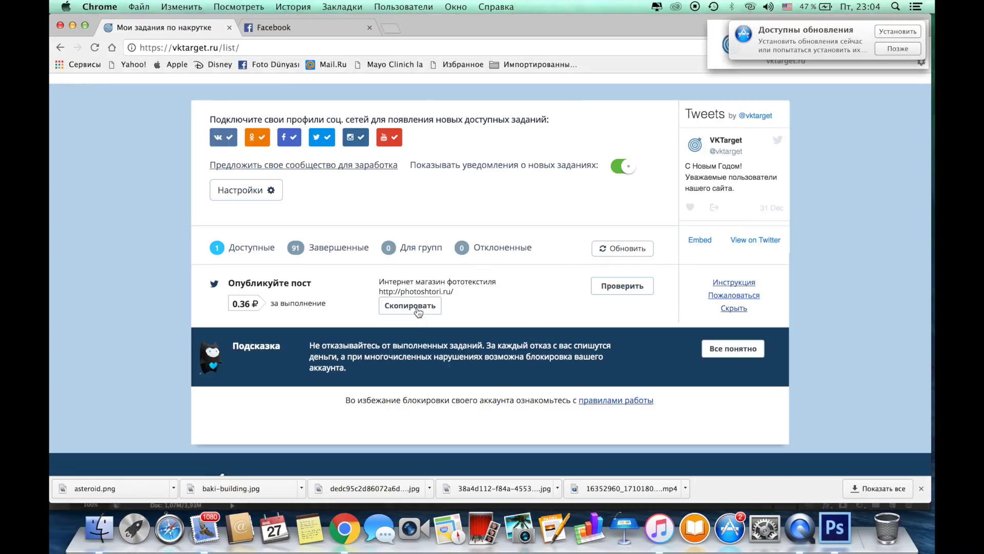
Step: Check the task status and load twitter.com in a new Chrome tab
left_click(622, 289)
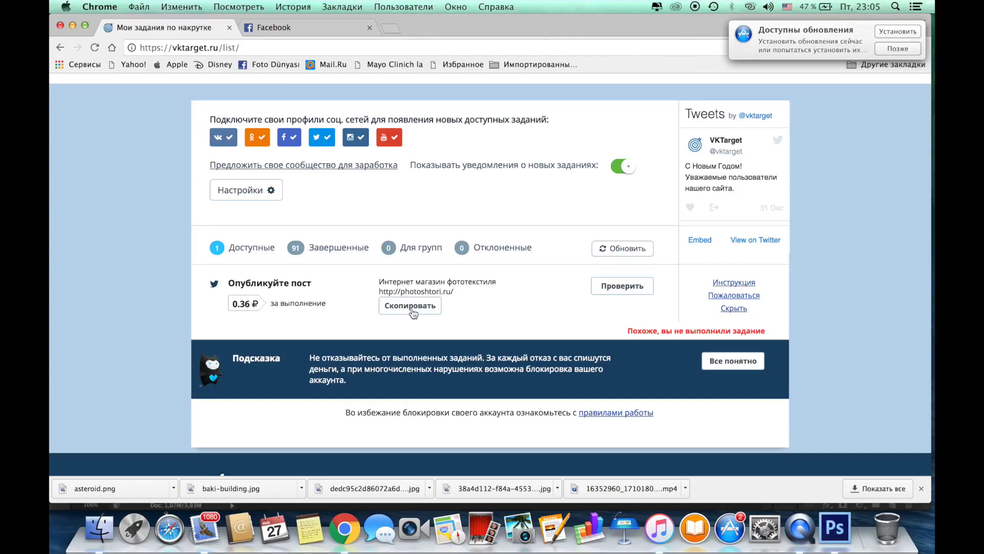
key("ctrl+t")
type("tw")
key("Return")
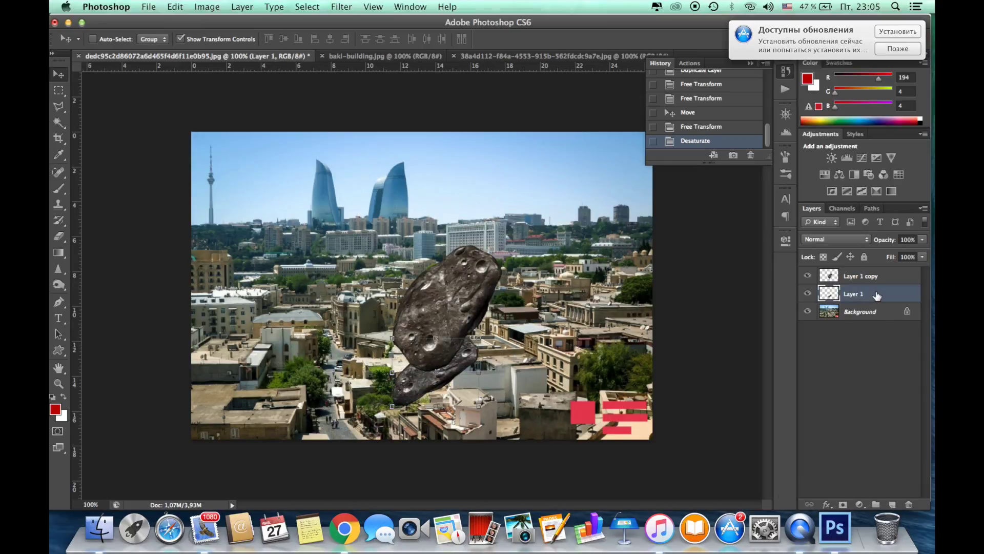
Step: Darken the asteroid shadow copy, commit its transform, and apply Gaussian Blur
left_click(886, 311)
key("Return")
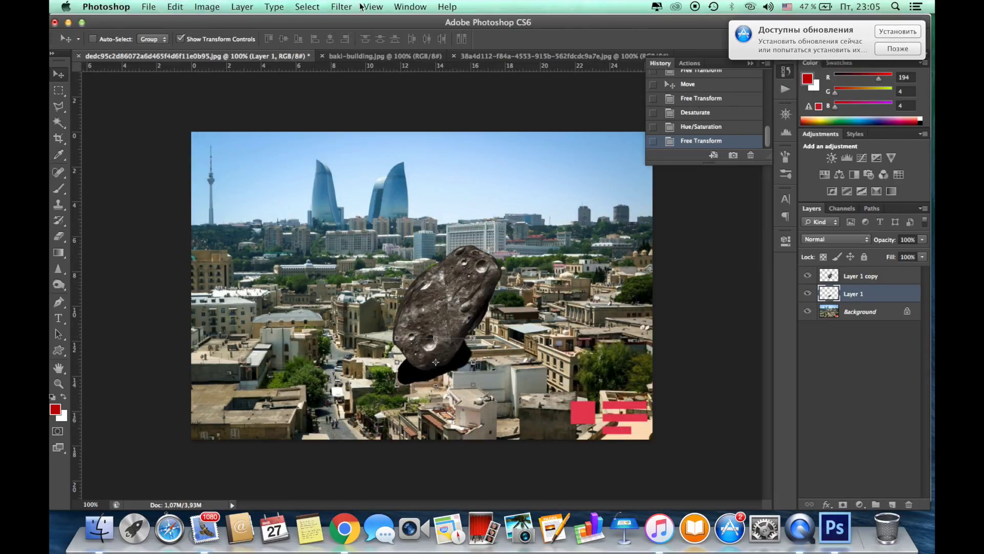
key("ctrl+alt+f")
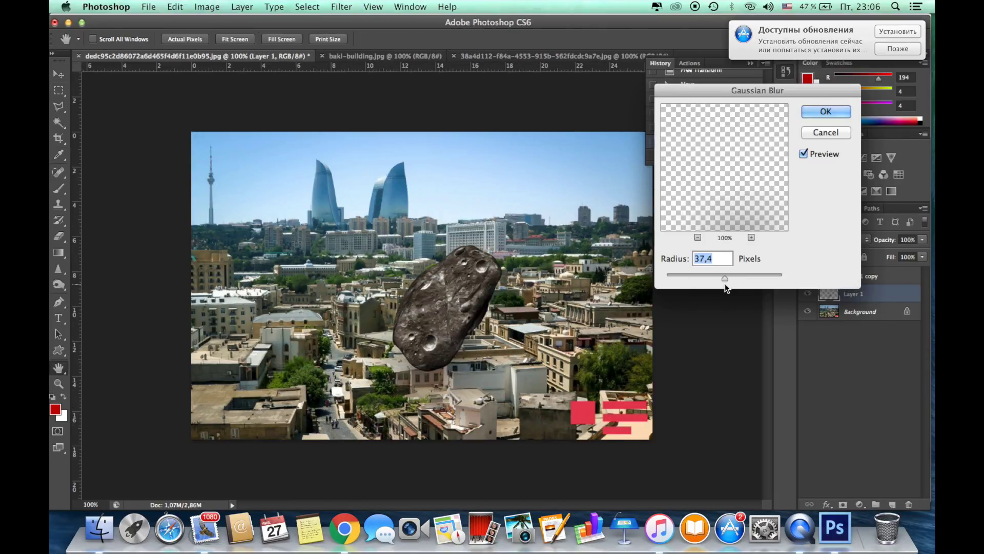
key("Return")
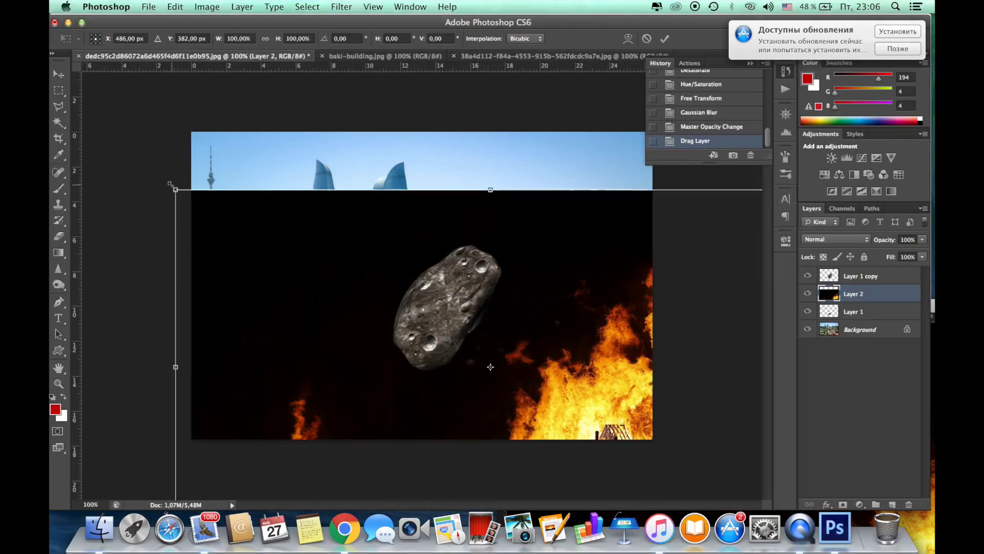
Step: Blend the fire layer into the city, then flip a fire copy horizontally beside the asteroid
left_click(836, 240)
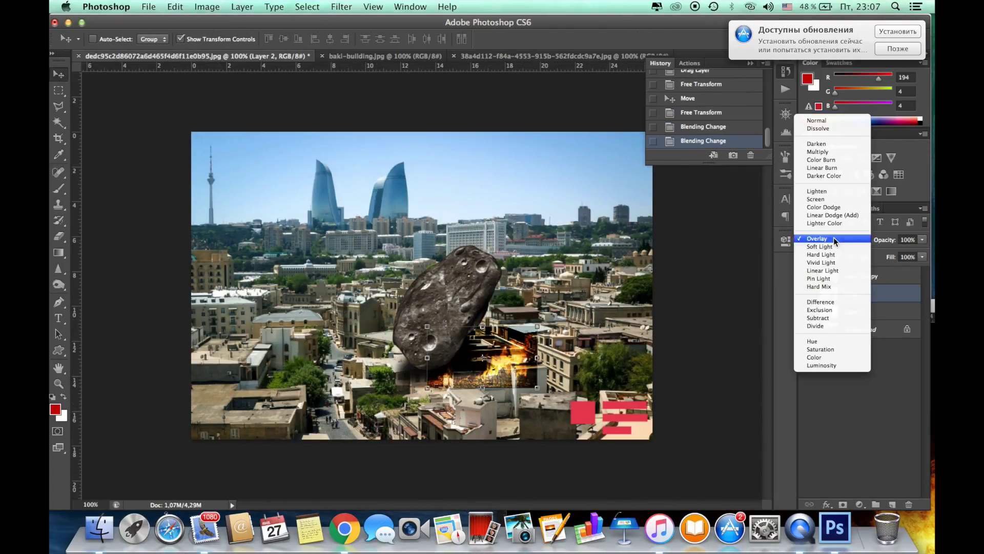
left_click(820, 296)
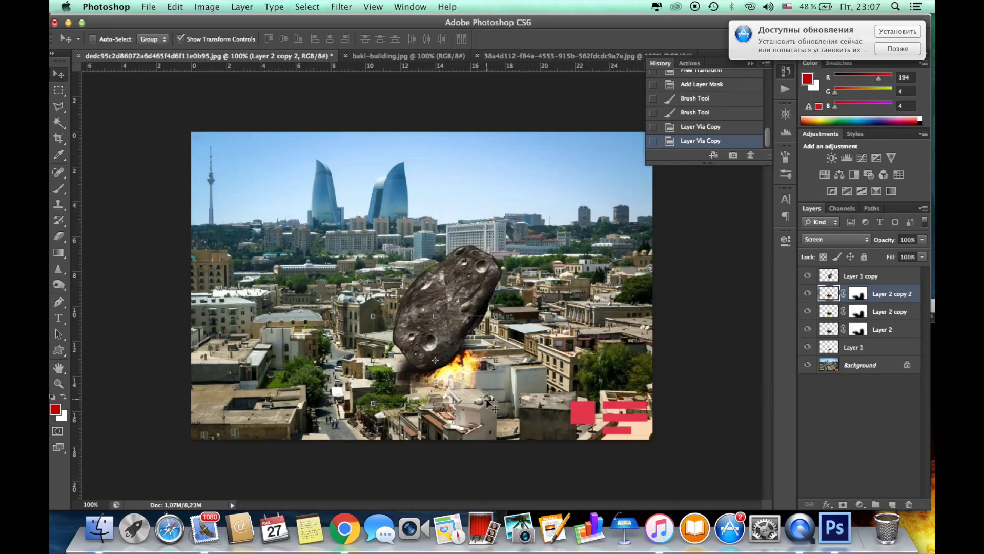
left_click_drag(489, 405, 394, 392)
left_click(175, 7)
left_click(358, 408)
left_click_drag(402, 340, 379, 354)
Step: Change the flipped fire copy's blend mode from Overlay to Lighten
left_click_drag(836, 240, 820, 280)
left_click(823, 239)
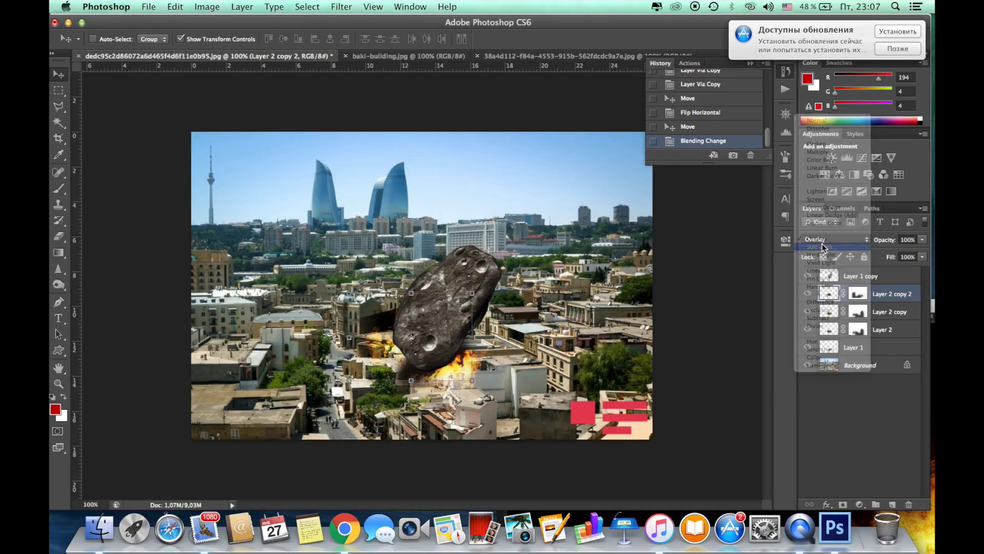
scroll(820, 240, "up", 5)
key("shift+minus")
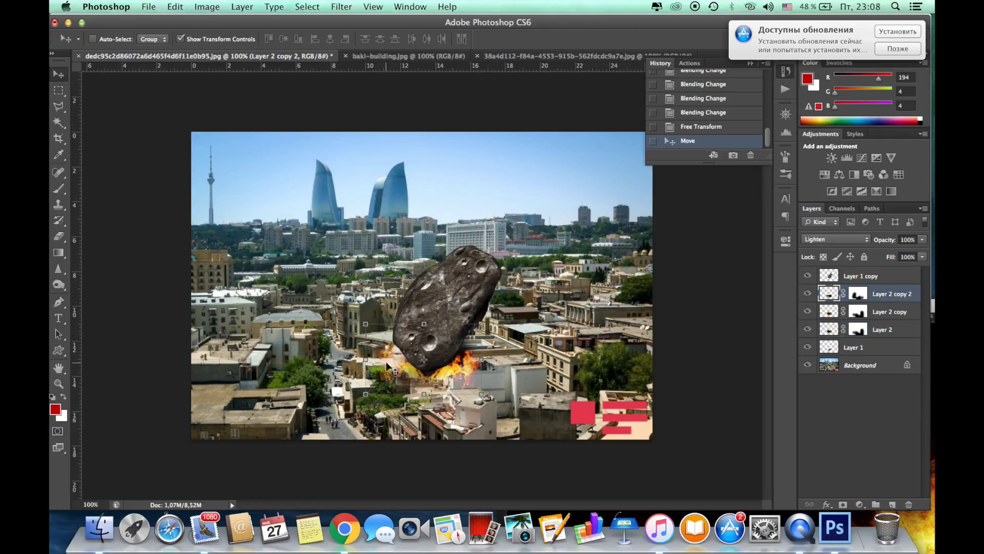
Step: Duplicate the asteroid, motion-blur the copy, mask it, and reorder it in the stack
key("super+j")
left_click(341, 7)
left_click(515, 266)
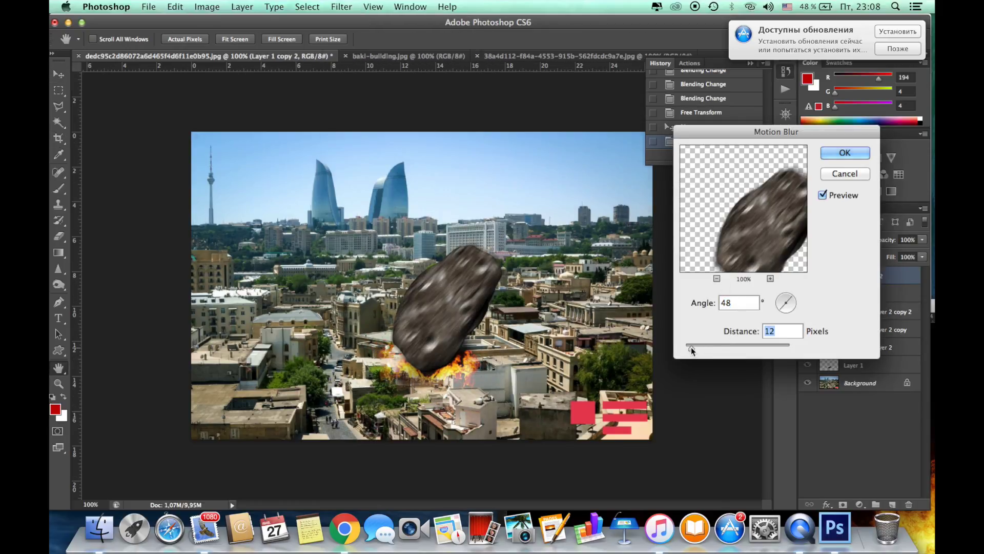
key("Return")
left_click(841, 503)
key("b")
key("d")
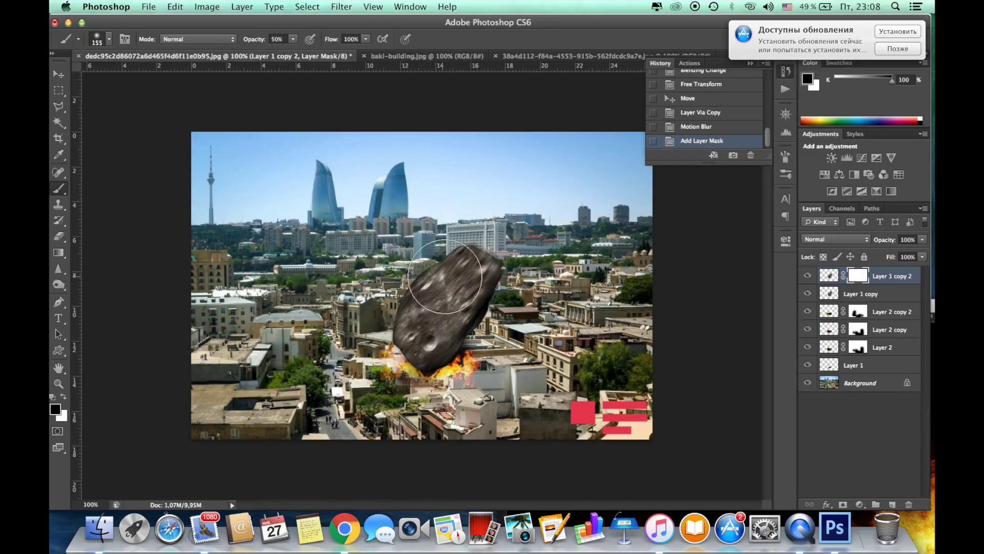
left_click_drag(824, 266, 829, 264)
key("super+shift+x")
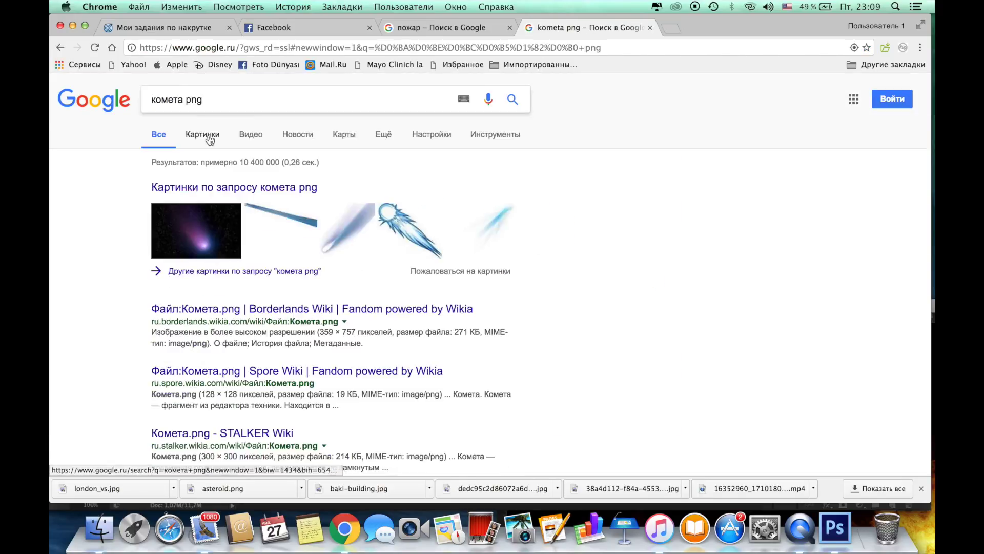
Step: Browse fog image results and select the composite's sky with the Magic Wand
left_click(210, 140)
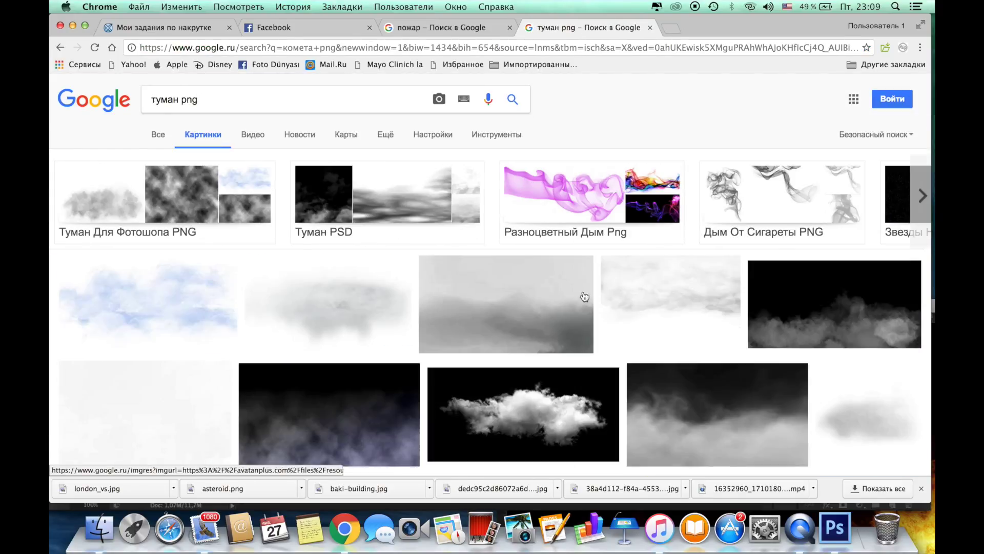
scroll(385, 334, "down", 2)
scroll(677, 346, "down", 10)
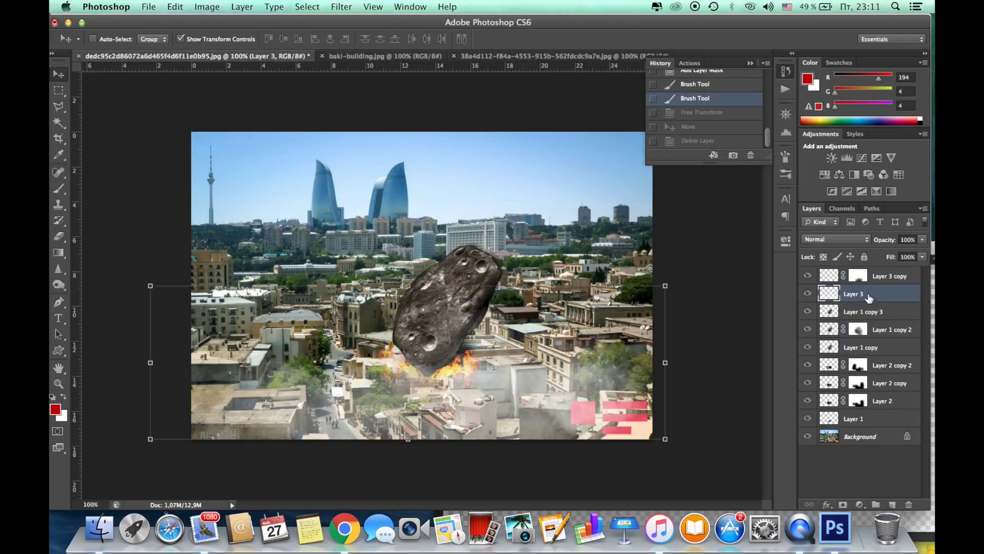
key("super+d")
left_click(480, 188)
type("dark sky")
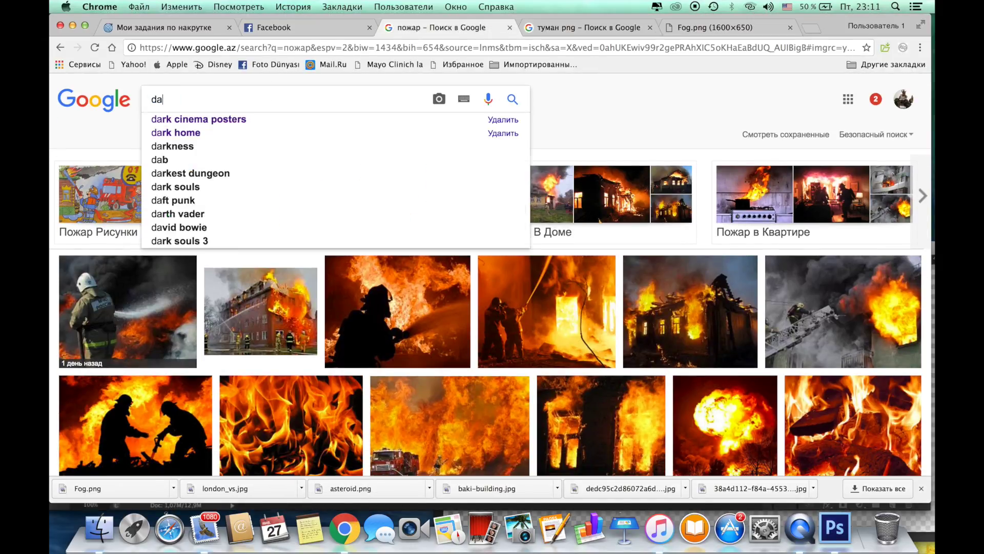
Step: Search 'dark sky' images and open a stormy sky photo full size
key("Return")
left_click(670, 344)
left_click(418, 278)
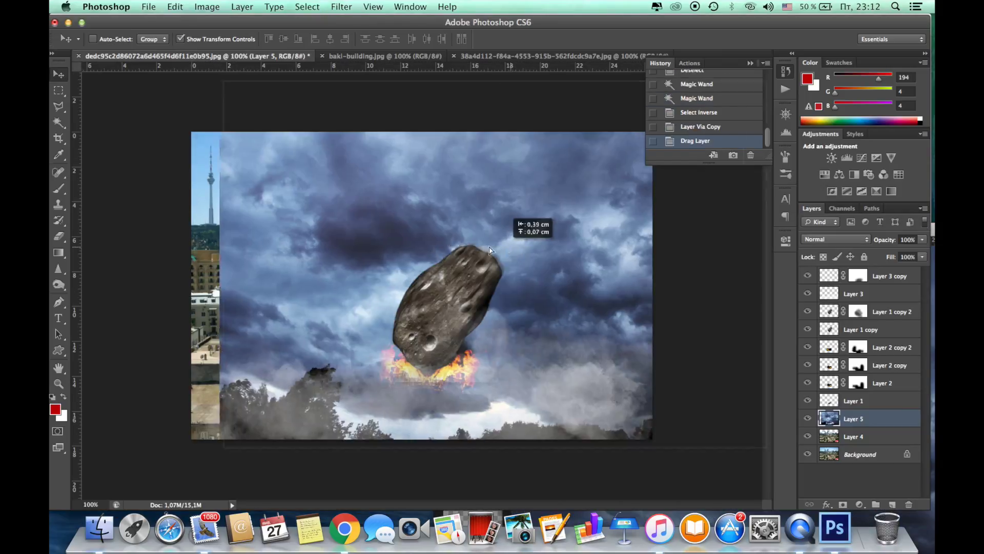
Step: Scale the stormy sky layer smaller, nudge it right, and lower its opacity to 53%
left_click_drag(736, 438, 656, 385)
key("Return")
key("Right")
key("Right")
key("Right")
left_click_drag(922, 239, 896, 255)
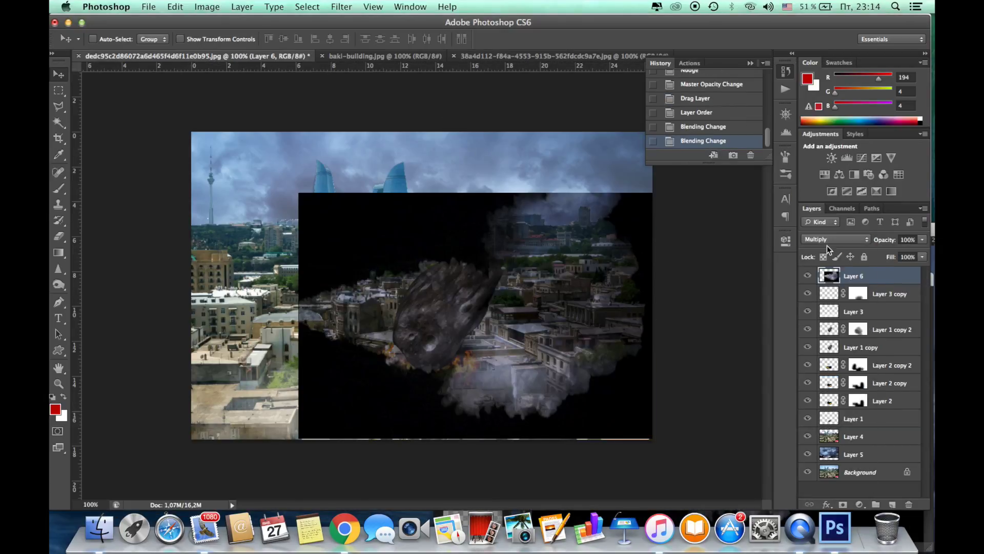
Step: Set the smoke layer to Lighten and reposition it across the upper sky
left_click(835, 239)
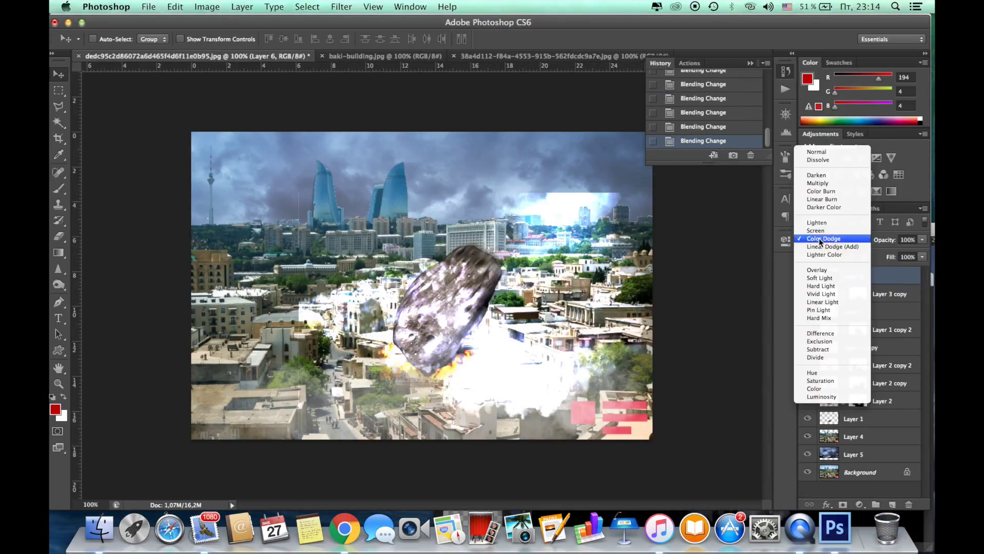
left_click(820, 238)
left_click_drag(438, 232, 352, 267)
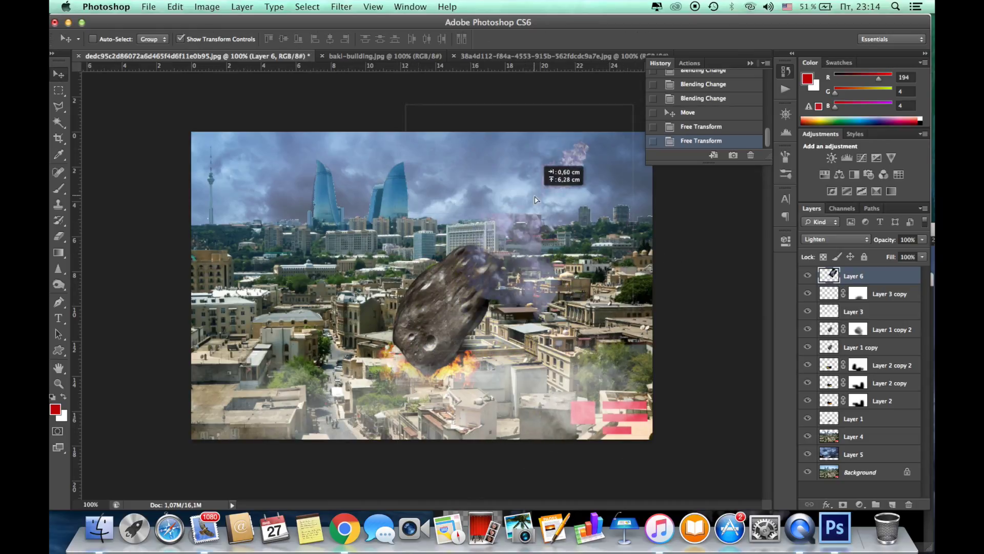
key("Return")
left_click_drag(487, 205, 528, 200)
Step: Duplicate the smoke layer and open Color Balance on the copy's image
key("ctrl+j")
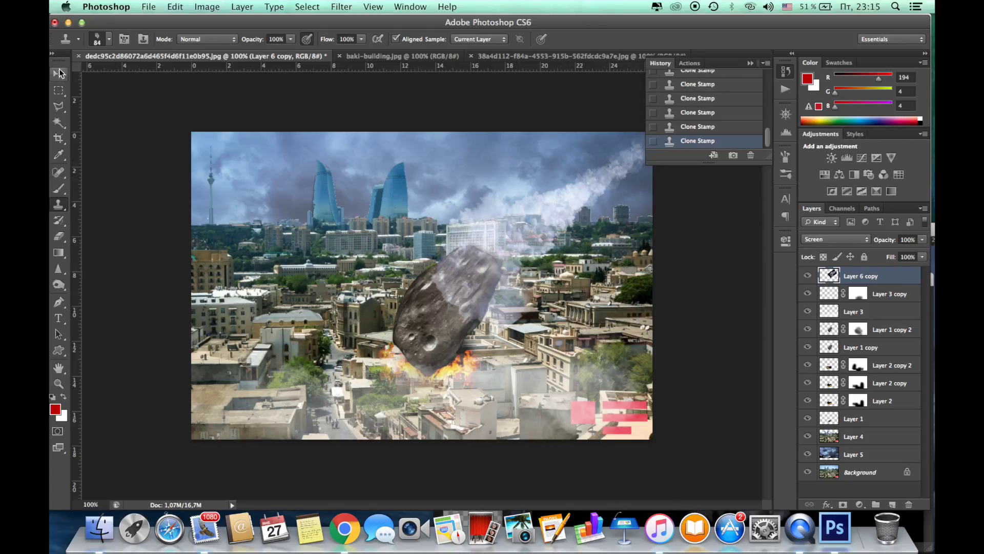
left_click(828, 277)
left_click(207, 7)
left_click(358, 102)
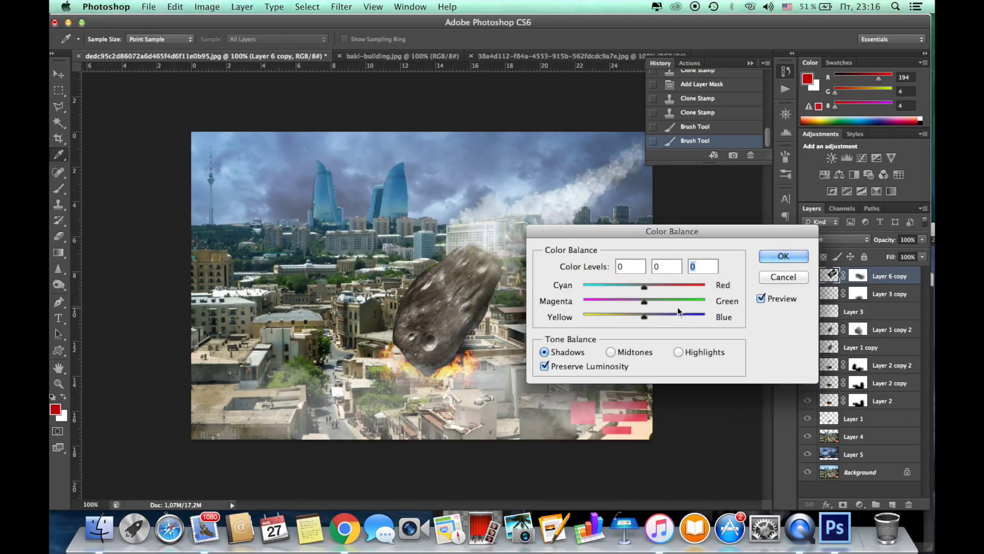
Step: Shift the shadows +80 toward blue and reduce lightness to -17
left_click_drag(680, 314, 695, 319)
key("Return")
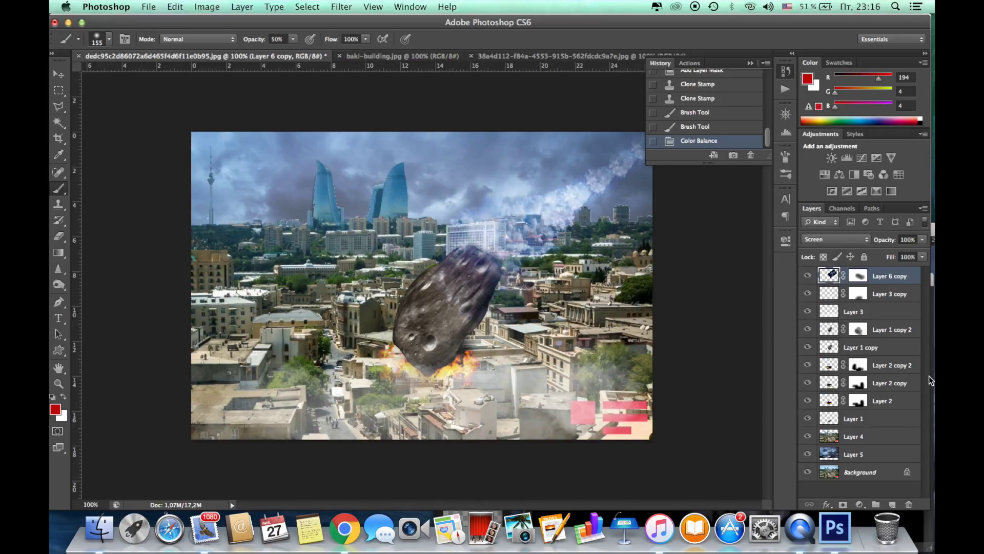
key("ctrl+u")
left_click_drag(759, 437, 749, 440)
key("Return")
Step: Darken the trail with a Curves adjustment and apply Auto Color
key("ctrl+m")
left_click_drag(708, 196, 708, 222)
left_click_drag(744, 41, 308, 269)
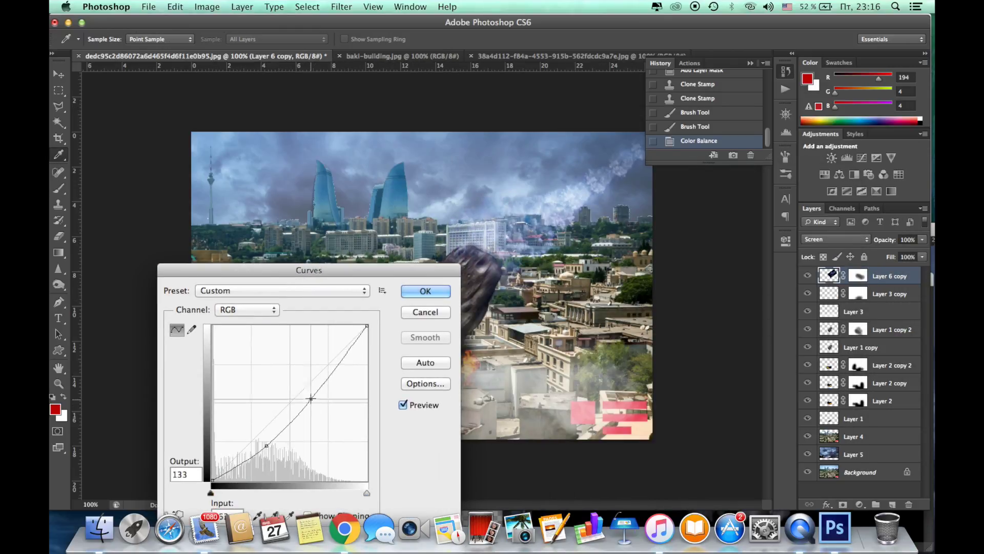
left_click(426, 291)
key("ctrl+shift+alt+l")
key("b")
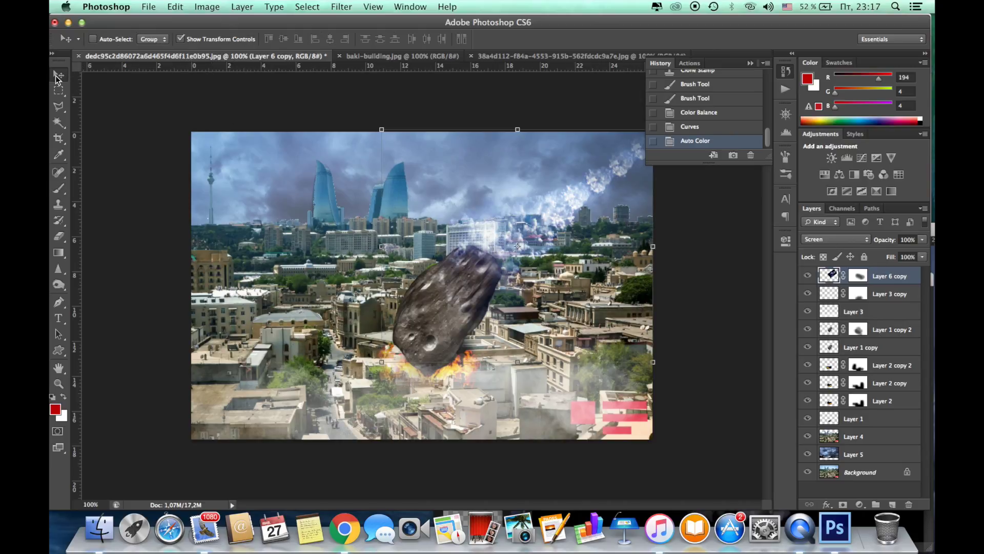
Step: Gaussian-blur the asteroid trail and duplicate the trail layer
left_click(341, 7)
left_click(522, 243)
left_click_drag(673, 274, 669, 277)
key("Return")
left_click(341, 7)
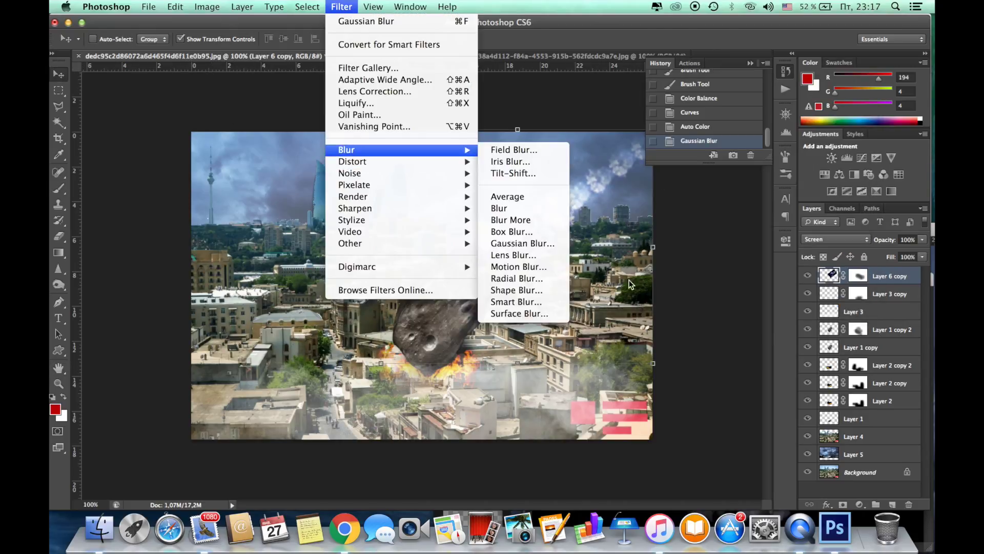
key("Escape")
key("ctrl+j")
Step: Motion-blur the trail copy, set it to 40% opacity, and merge it down
left_click(342, 7)
left_click(518, 267)
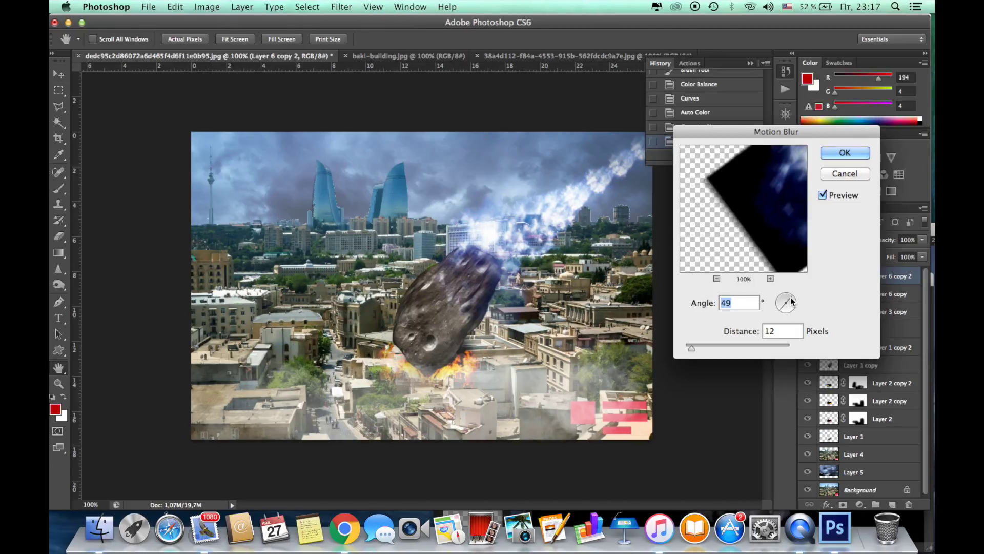
key("Return")
left_click_drag(895, 257, 895, 256)
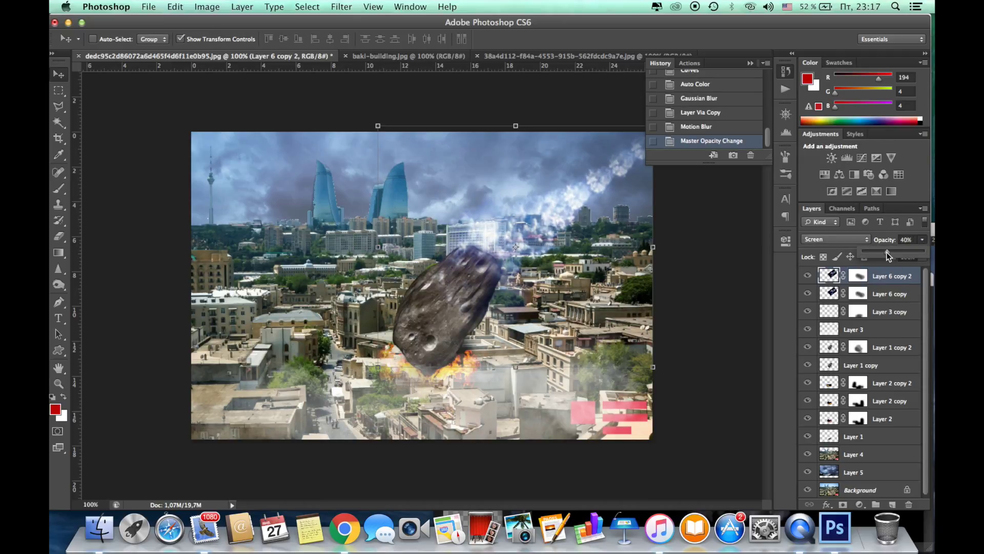
key("ctrl+e")
Step: Brush parts of the trail out on its layer mask
key("Return")
right_click(390, 302)
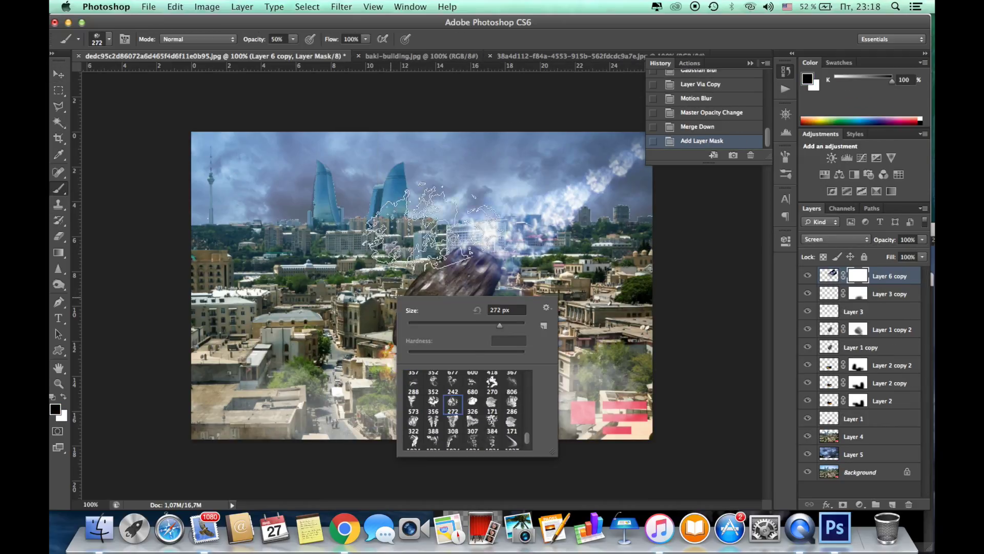
left_click_drag(451, 246, 492, 164)
mouse_move(513, 236)
left_mouse_down()
mouse_move(574, 143)
mouse_move(543, 195)
left_mouse_up()
Step: Duplicate the masked trail, paint its mask, and load the asteroid's outline as a selection
key("ctrl+j")
key("v")
key("ctrl+backslash")
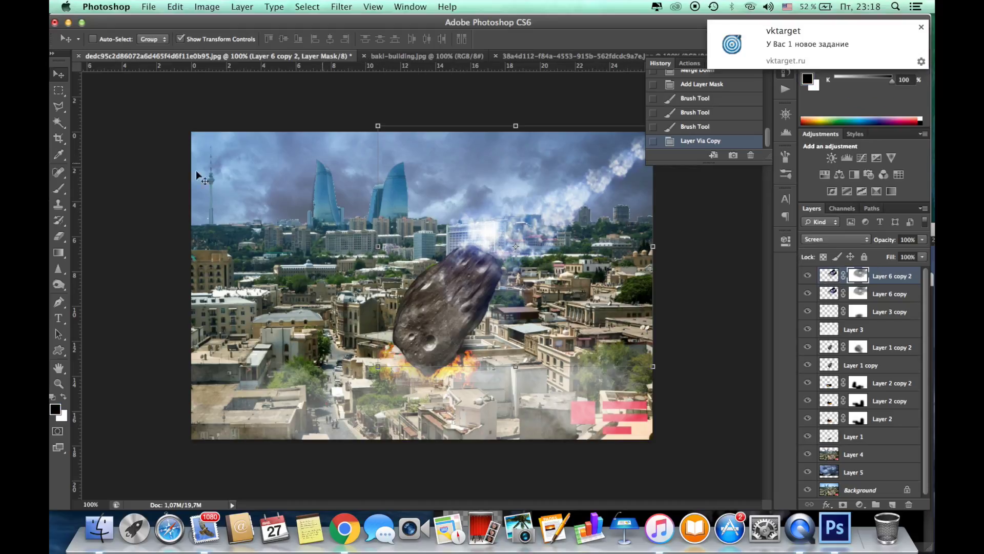
left_click_drag(533, 338, 569, 281)
key("v")
key("ctrl+d")
left_click(870, 365)
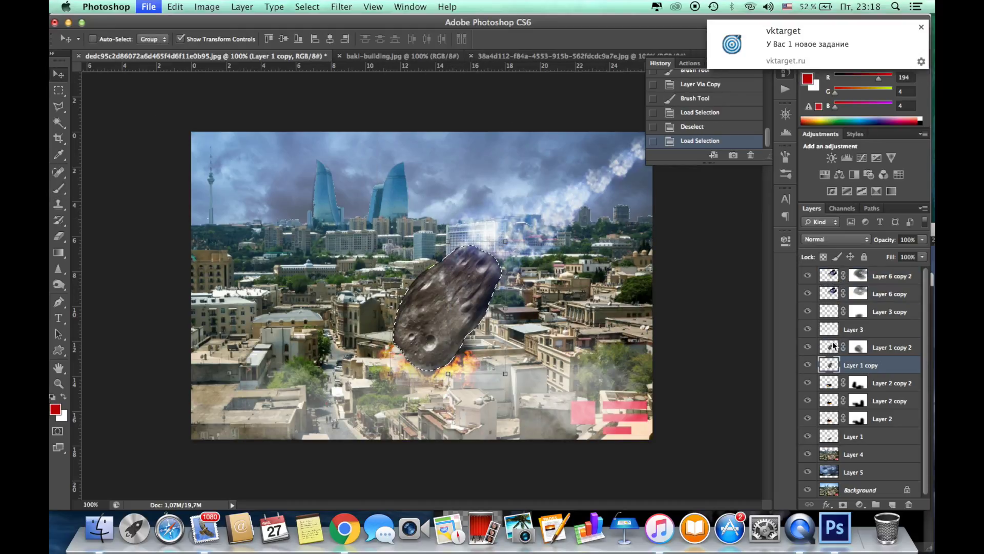
key("ctrl+t")
Step: Switch to Chrome and open the linked video from the task list
key("Return")
key("super+Tab")
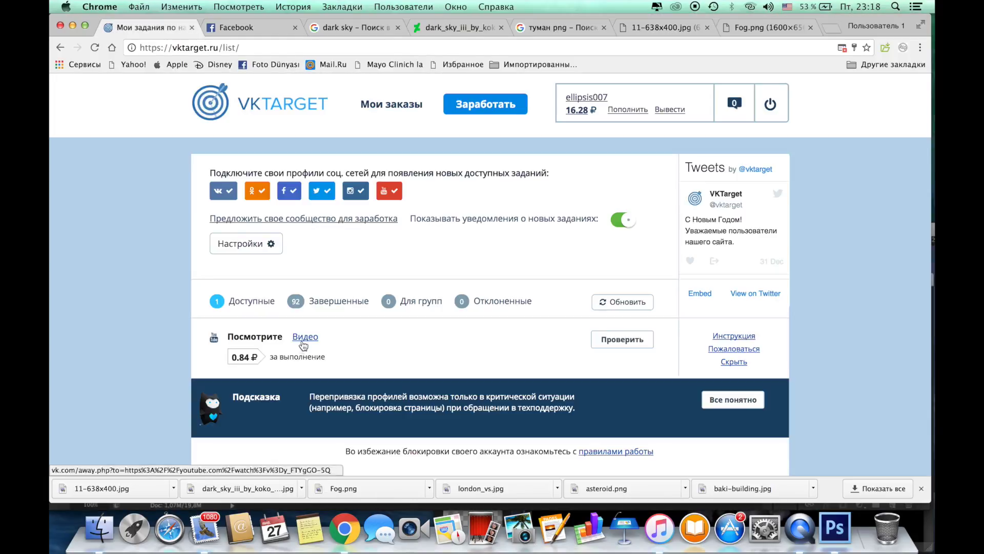
left_click(304, 339)
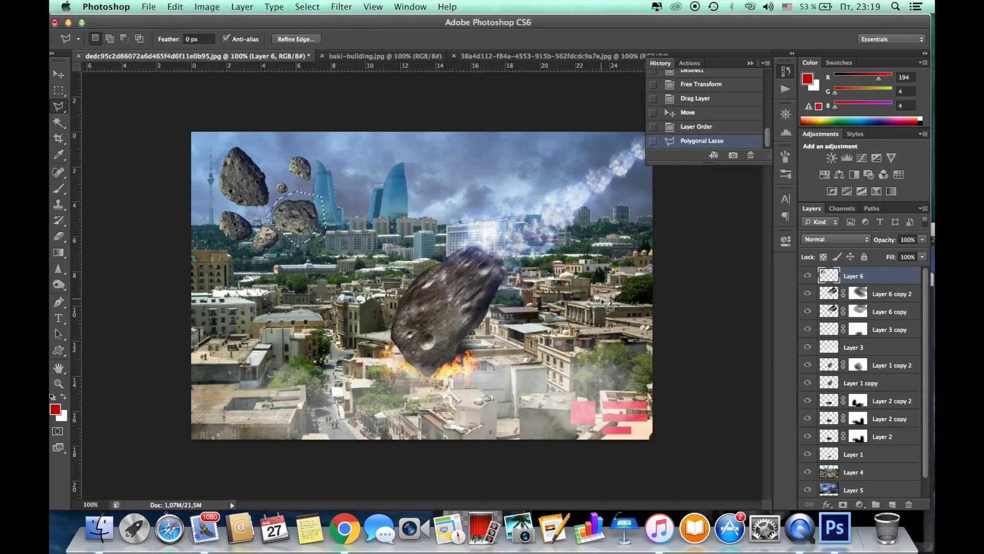
Step: Shrink the rock fragment and place a slightly rotated copy near the impact
key("ctrl+t")
left_click_drag(272, 200, 310, 228)
key("Return")
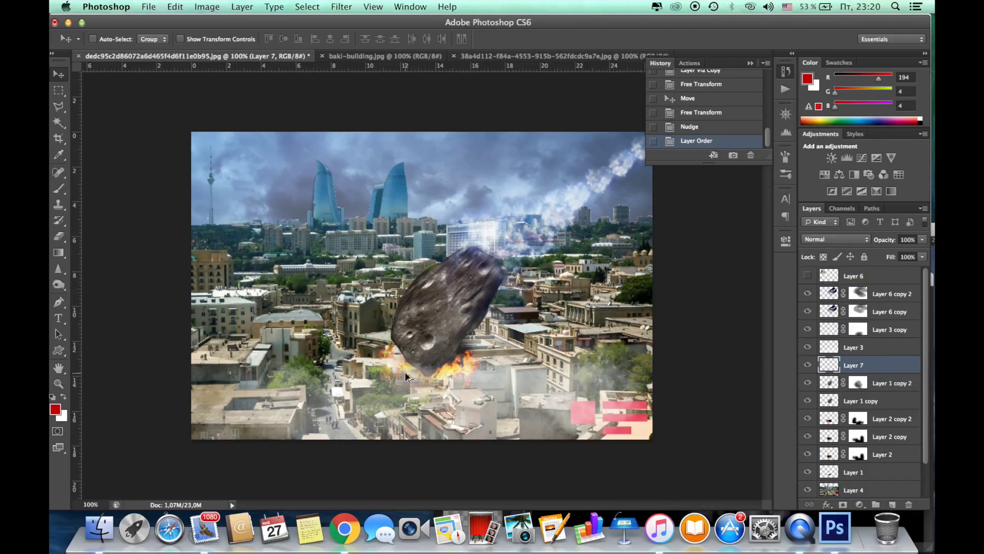
left_click_drag(410, 390, 388, 392)
key("ctrl+t")
left_click_drag(380, 380, 387, 354)
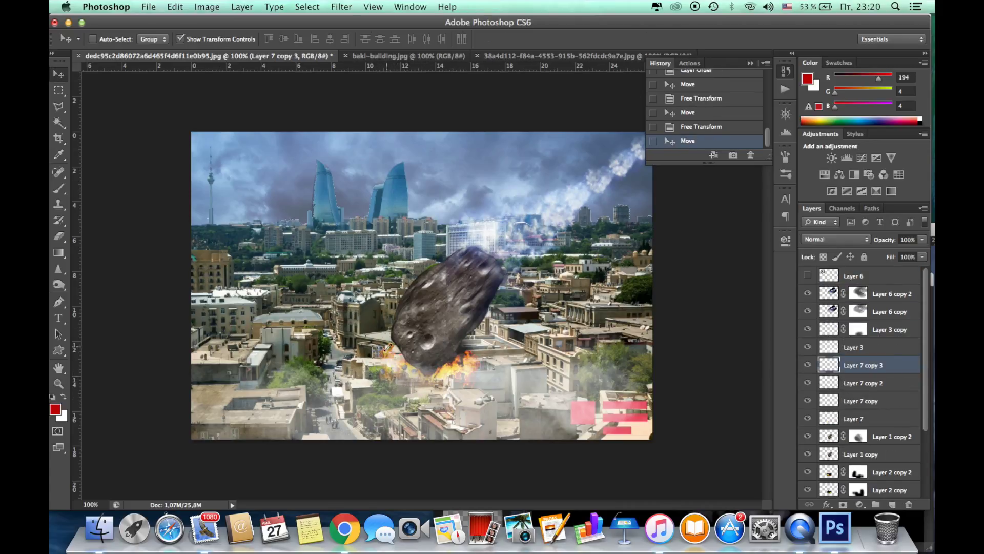
key("Return")
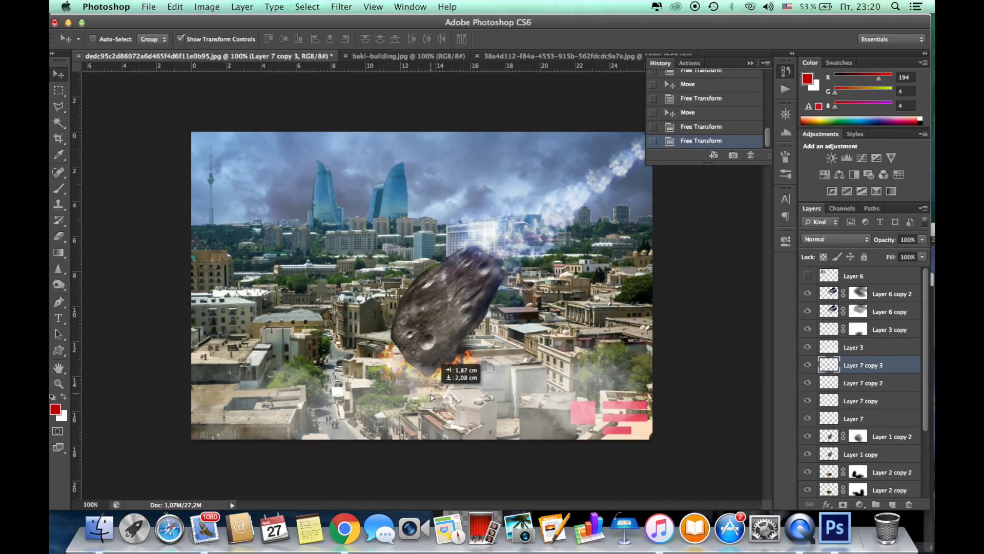
key("super+Tab")
Step: Go back and scroll through the asteroid PNG image results
key("alt+Left")
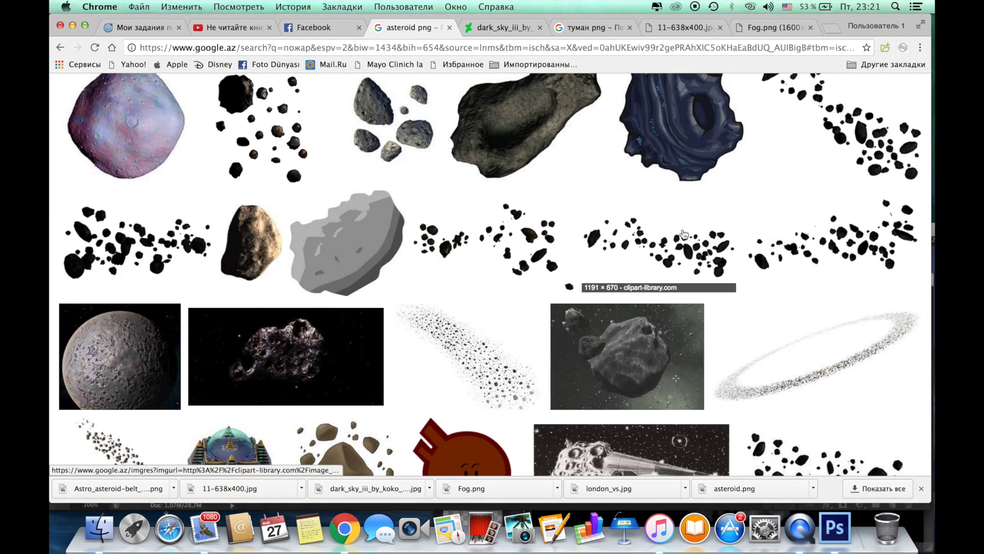
scroll(788, 344, "down", 5)
scroll(787, 345, "down", 5)
scroll(788, 341, "down", 10)
scroll(787, 342, "down", 10)
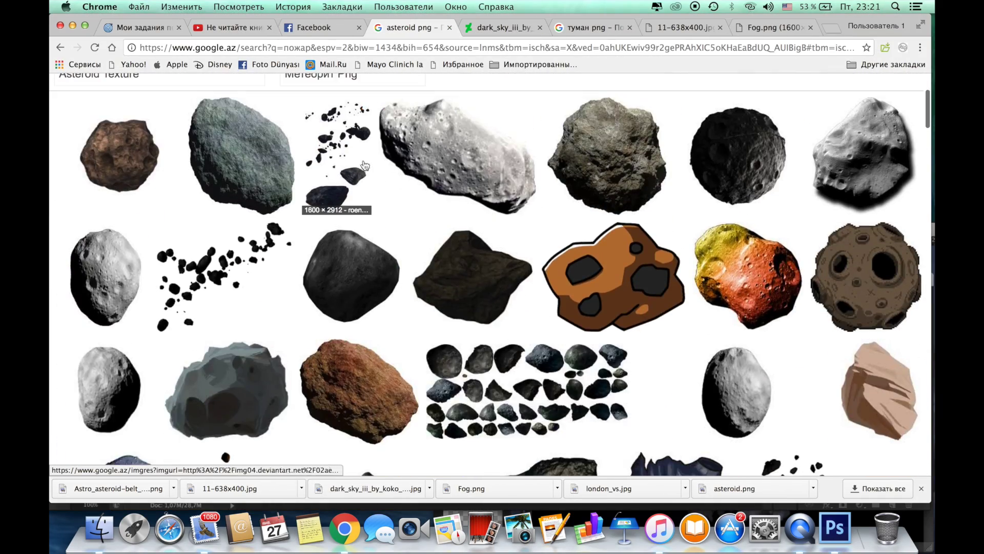
Step: Open an asteroid image full size, save it, and skip ahead in the video tab
left_click(347, 175)
left_click(707, 268)
key("super+s")
key("Return")
left_click(228, 27)
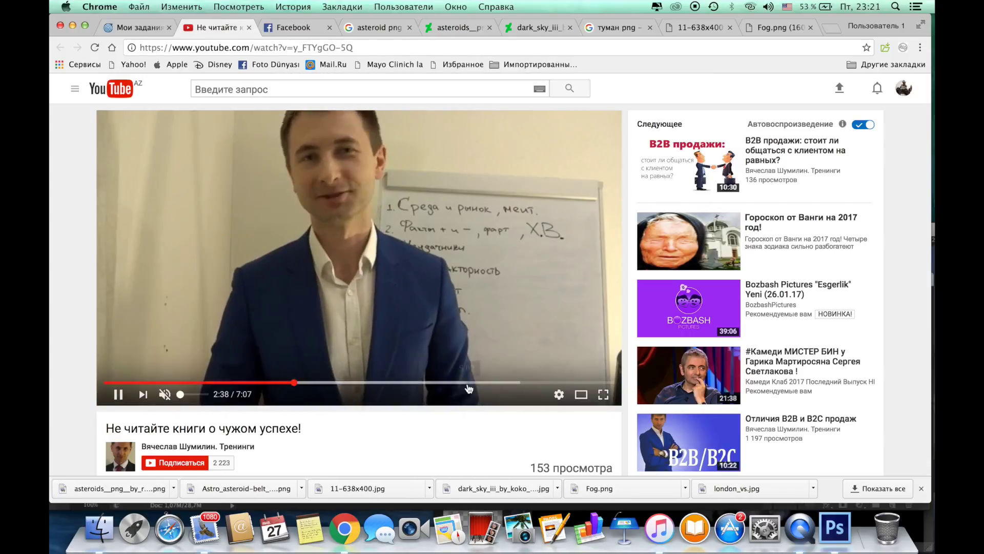
left_click(586, 382)
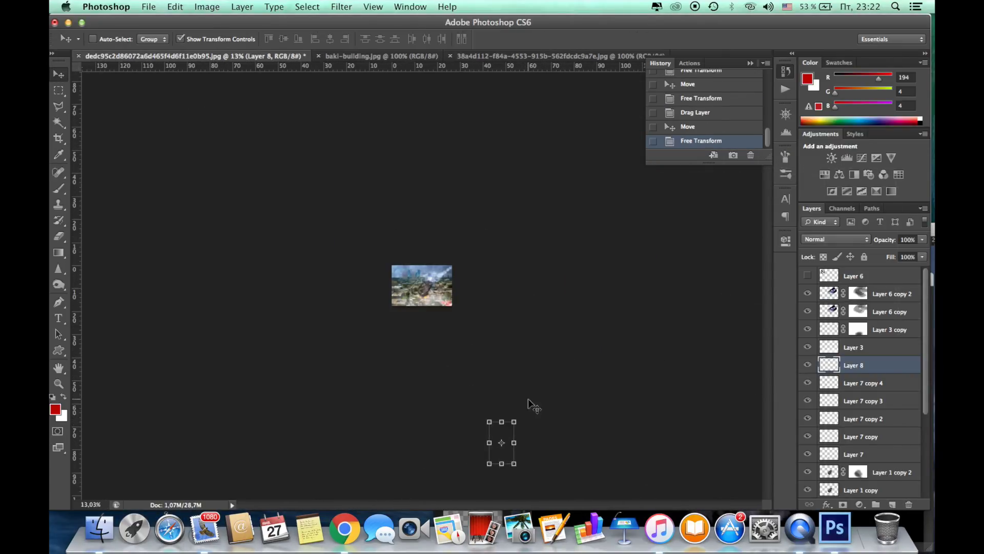
Step: Rotate the Layer 8 rock debris around the impact and mask out its lower part
key("Return")
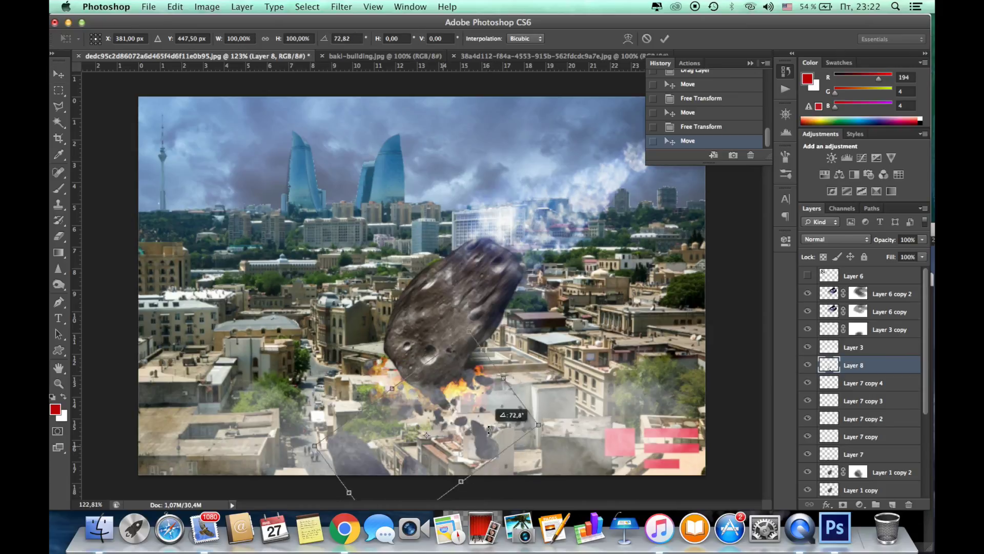
left_click_drag(484, 424, 505, 427)
left_click(843, 504)
key("b")
left_click_drag(318, 451, 538, 487)
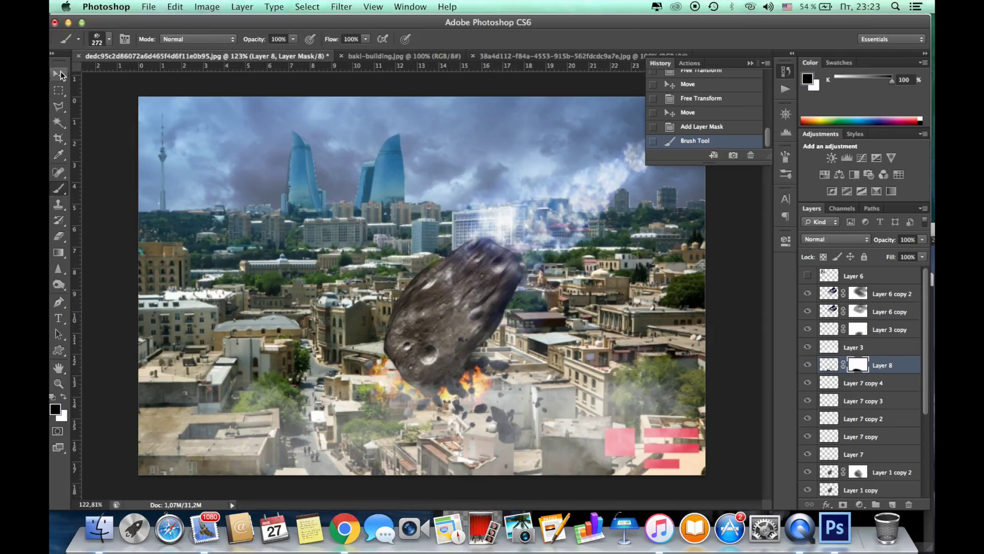
Step: Position the Layer 8 copy, move both debris layers below Layer 1 copy, and delete the Layer 7 fragments
mouse_move(317, 379)
left_mouse_down()
mouse_move(454, 394)
mouse_move(398, 386)
left_mouse_up()
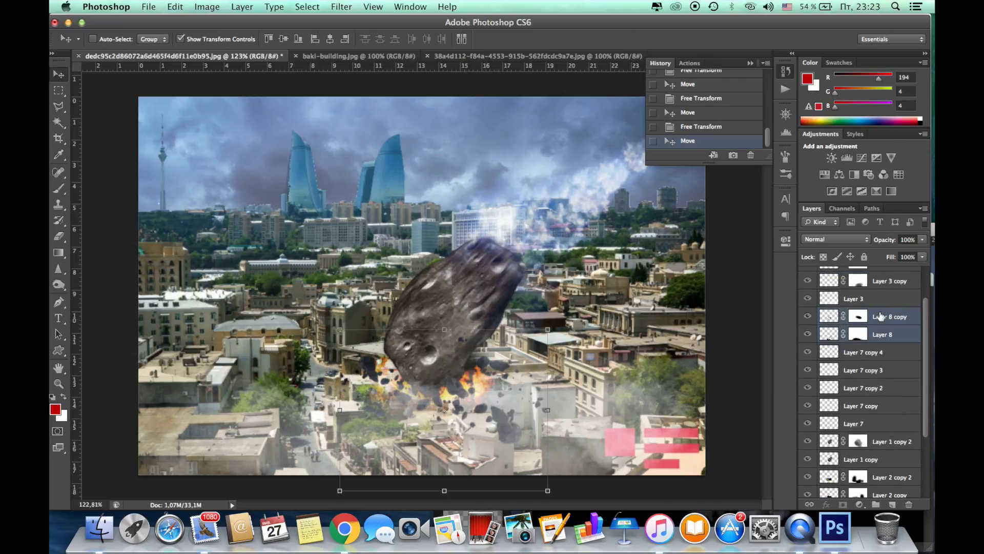
left_click_drag(906, 404, 882, 482)
left_click(892, 316, "shift")
key("Delete")
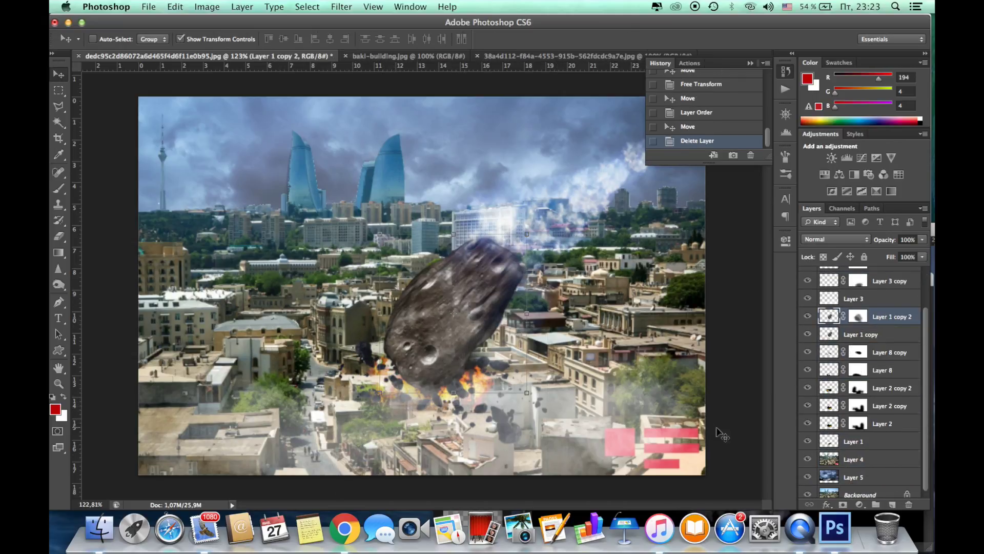
Step: Shift Layer 8 and Layer 8 copy so the debris surrounds the impact beneath the asteroid
left_click(367, 353)
left_click_drag(439, 374, 461, 341)
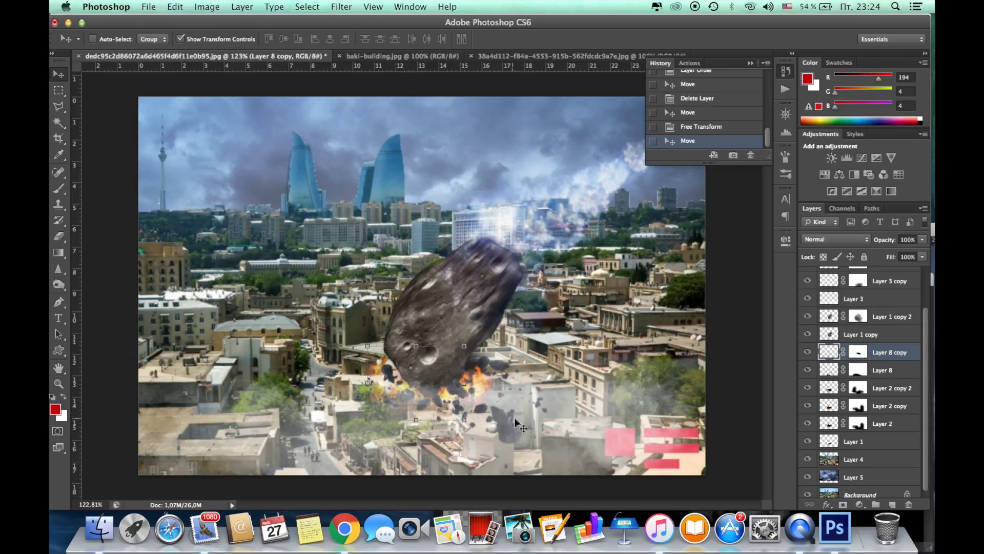
left_click(533, 445)
left_click_drag(533, 445, 546, 349)
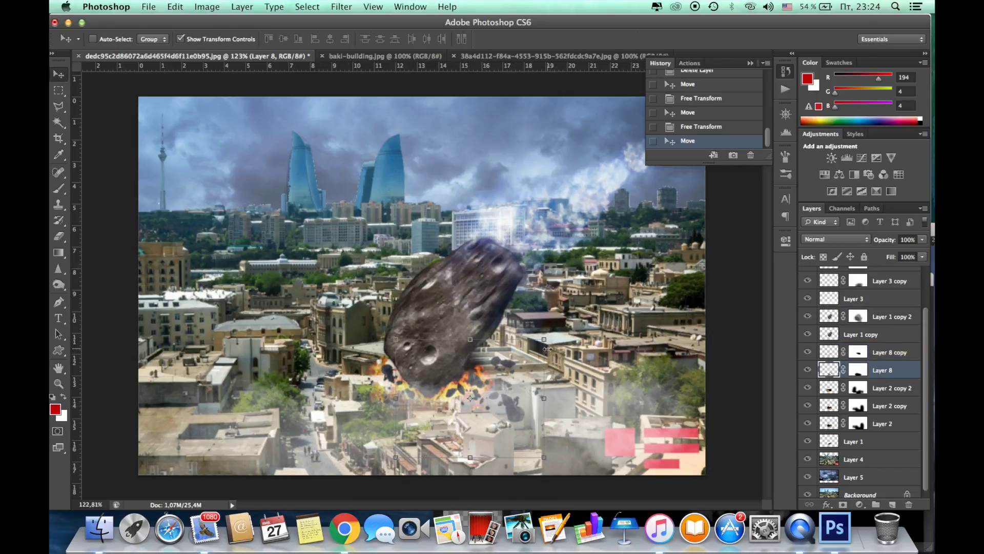
key("Return")
left_click_drag(495, 391, 500, 395)
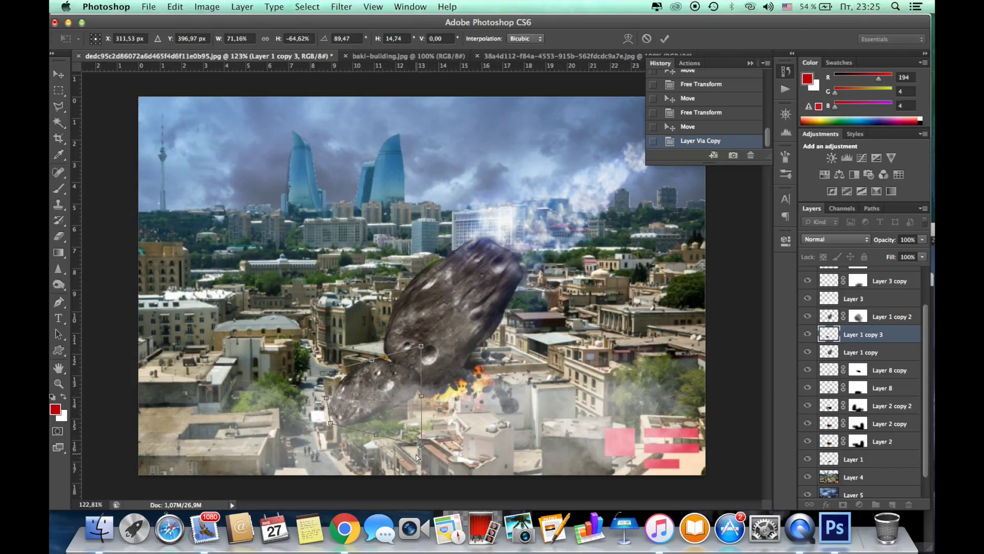
Step: Put the copied asteroid below the original, then desaturate, Gaussian-blur and lower its opacity
key("Return")
key("super+bracketleft")
key("super+u")
key("Return")
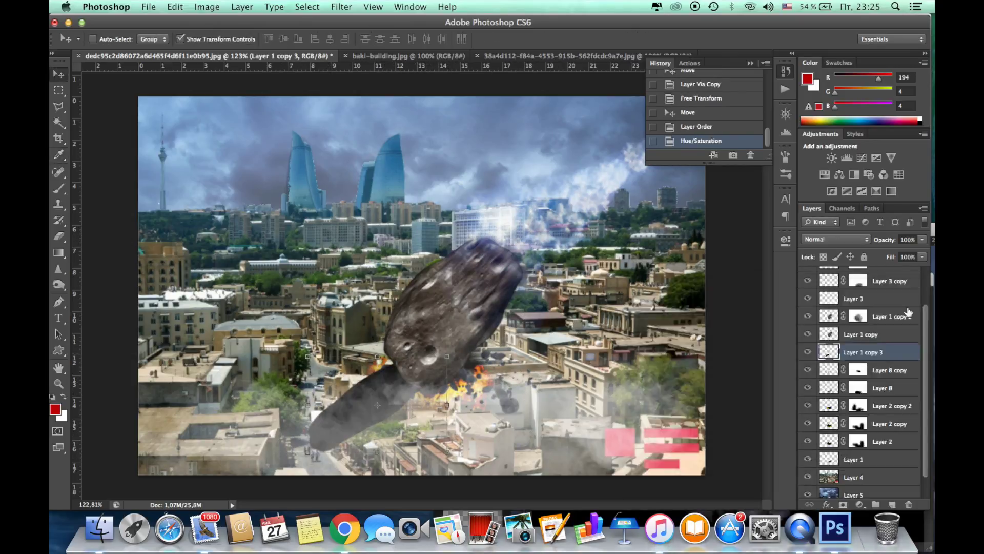
left_click(341, 7)
left_click(559, 243)
left_click(826, 112)
left_click_drag(922, 239, 891, 251)
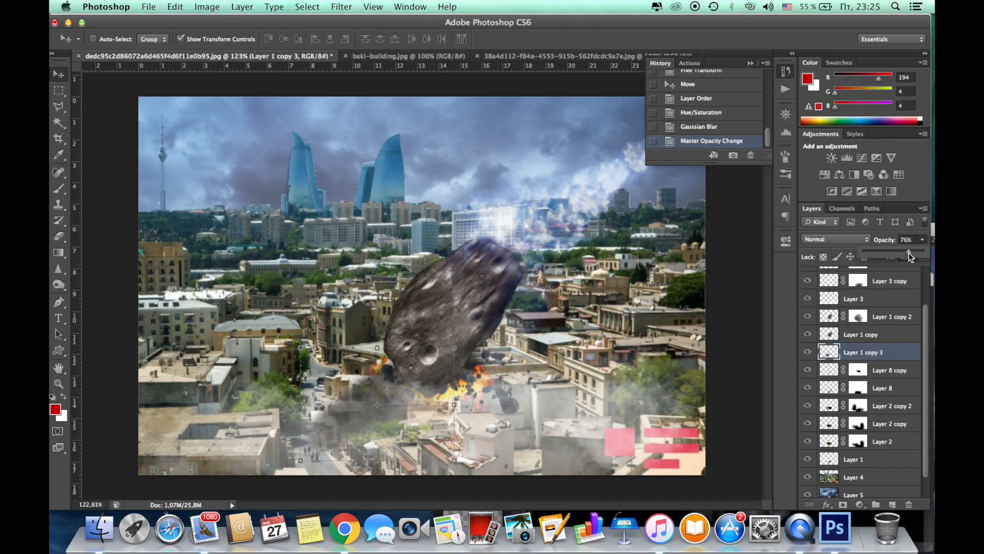
Step: Undo the last Spot Healing stroke and Save As the composite to a new PSD file
scroll(692, 361, "up", 5)
key("j")
scroll(570, 423, "down", 1)
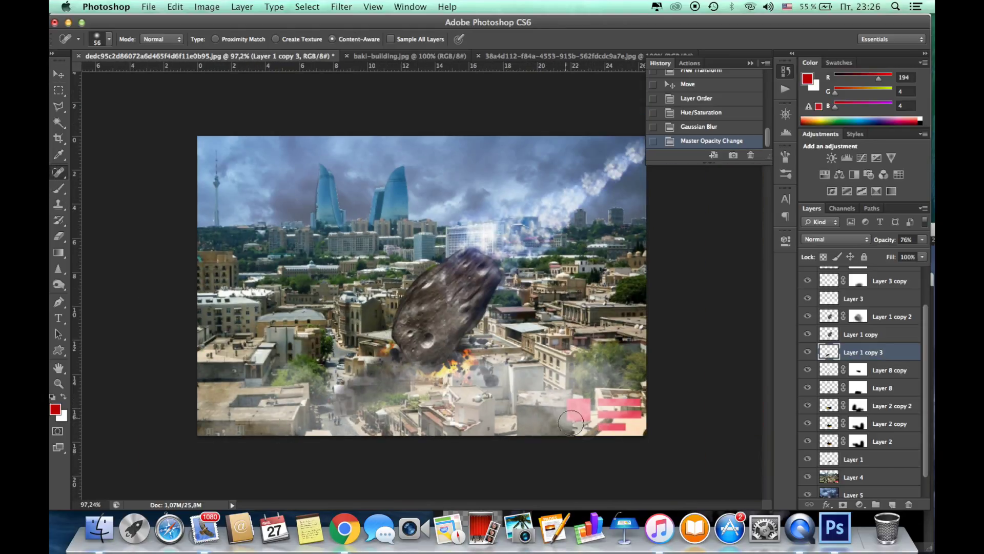
key("ctrl+z")
scroll(851, 451, "down", 2)
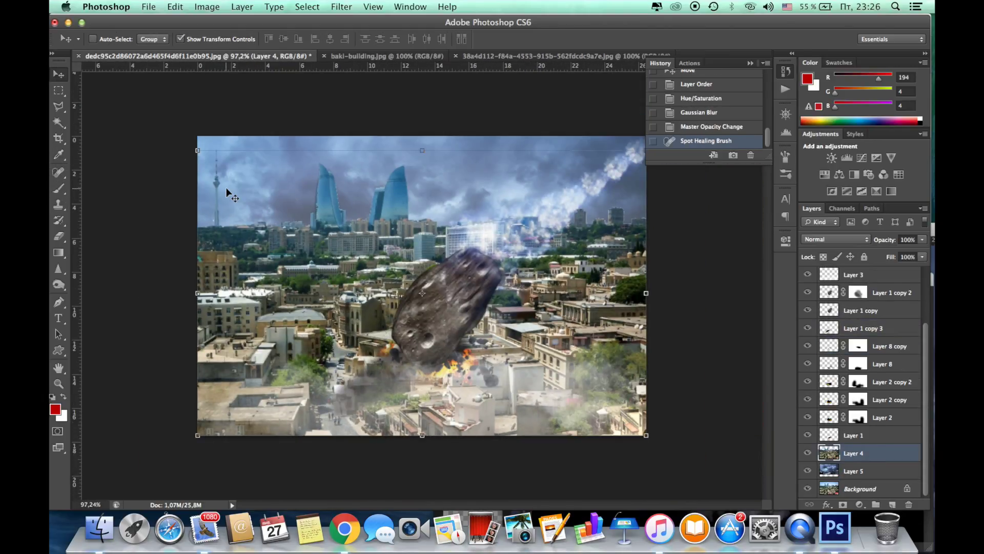
key("super+shift+s")
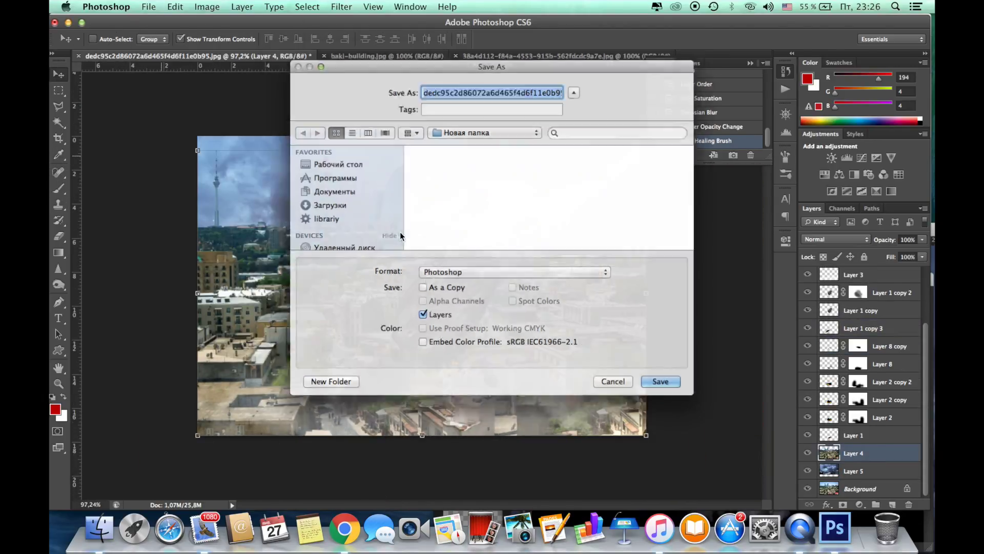
type("asteroid")
key("Return")
Step: Launch Lightroom 5 from the desktop and import the saved composite
left_click(73, 26)
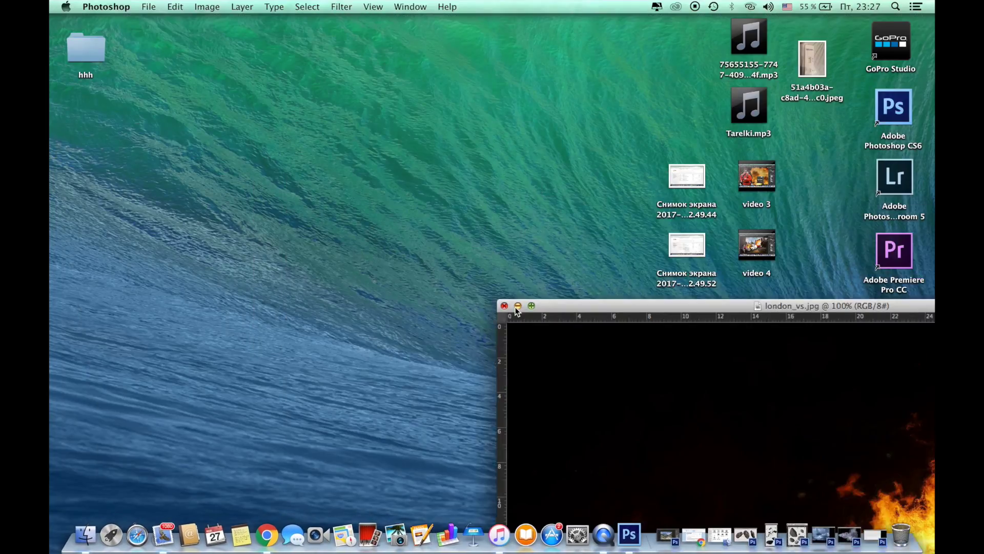
double_click(894, 177)
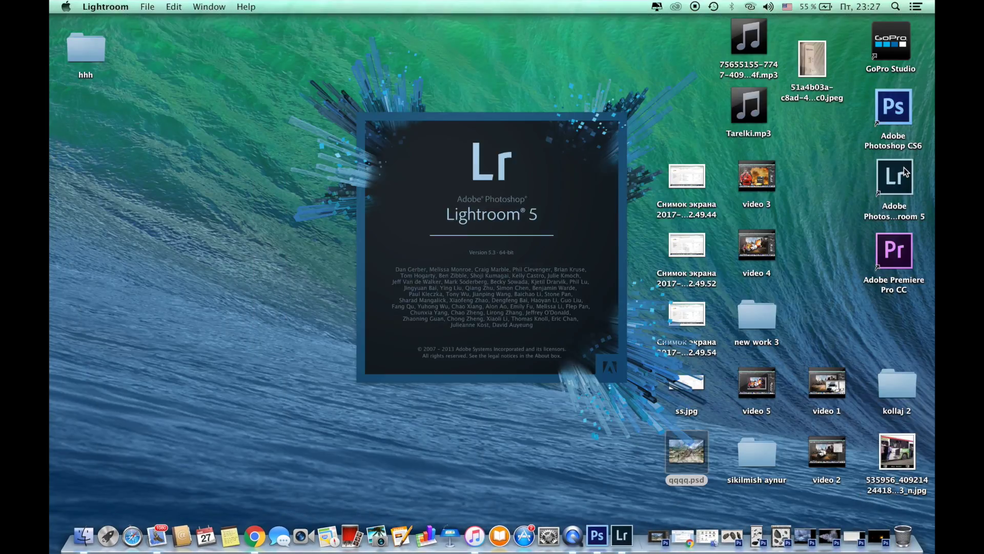
left_click(872, 479)
Step: In Develop, try then undo 01_Cinematic Film Look, and apply the 06_HDR Retro Old Effect preset
left_click(641, 54)
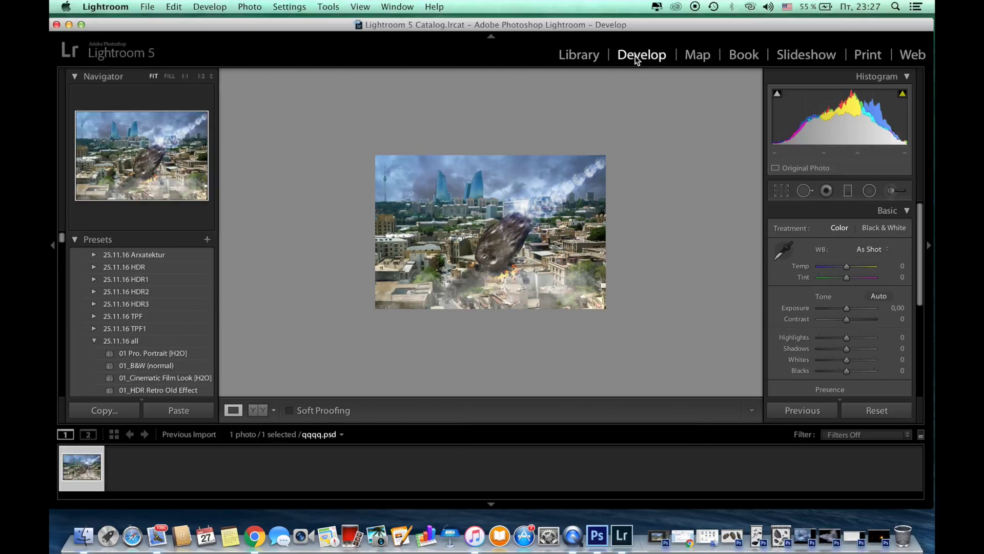
left_click(139, 363)
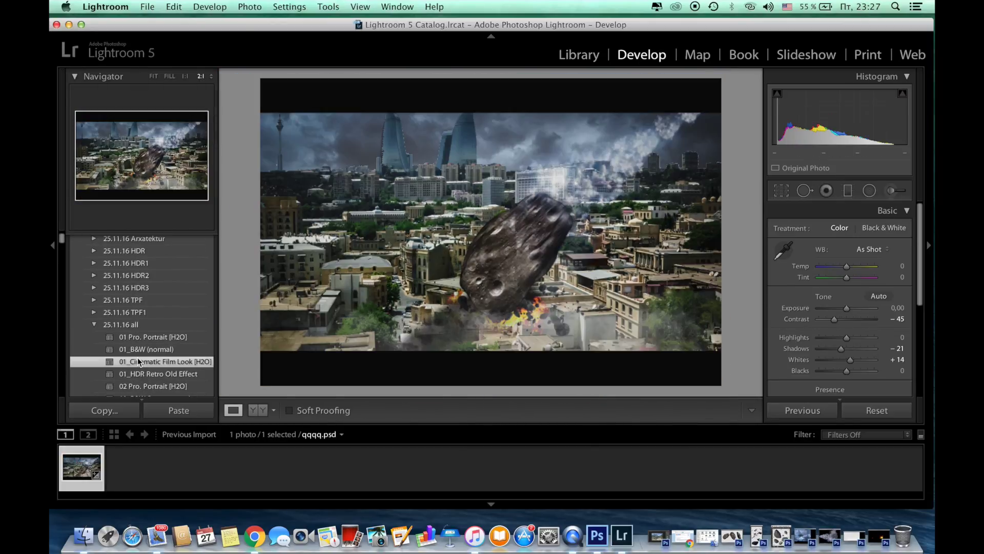
scroll(138, 361, "down", 3)
scroll(139, 361, "down", 3)
scroll(139, 361, "down", 3)
key("super+z")
scroll(138, 359, "down", 2)
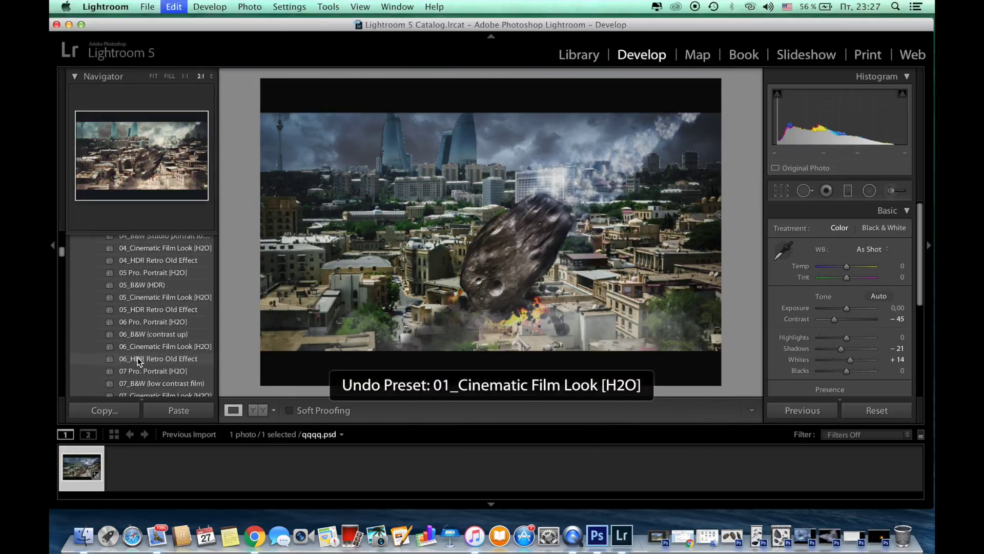
left_click(144, 354)
Step: Preview and undo 07_HDR Retro Old Effect, another retro preset and 21 Pro. Portrait [H2O], keeping 06_HDR
scroll(143, 353, "down", 1)
scroll(144, 353, "down", 2)
left_click(143, 354)
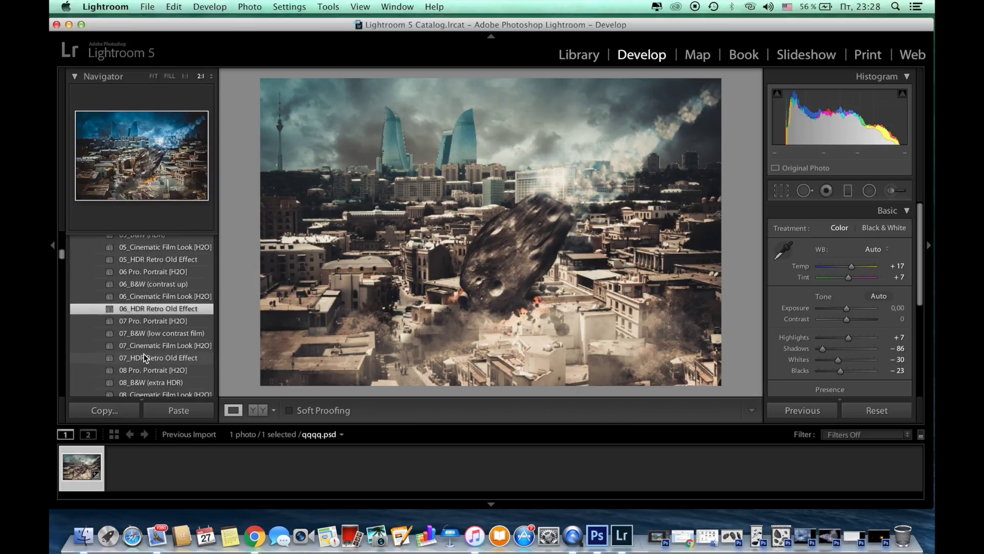
key("super+z")
scroll(154, 354, "down", 4)
scroll(164, 350, "down", 3)
left_click(161, 349)
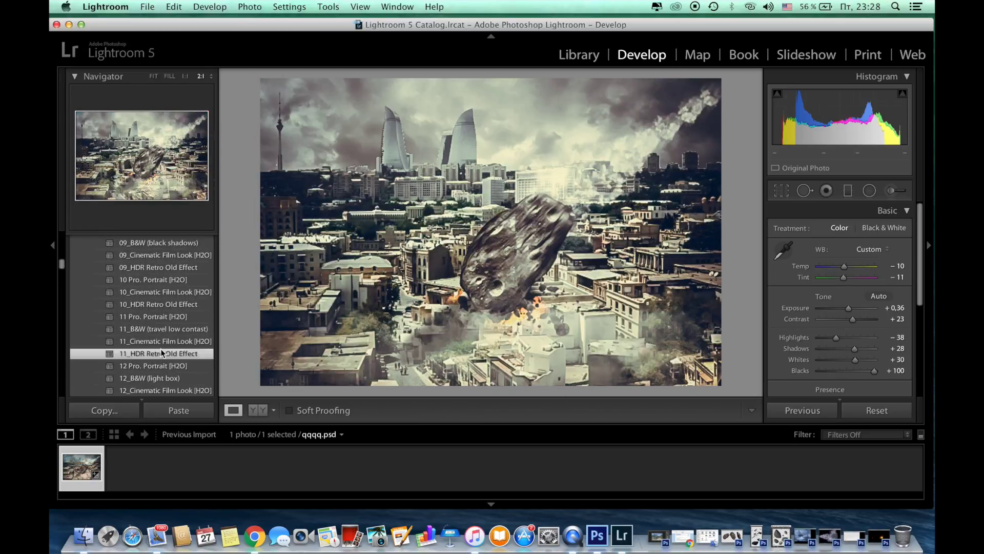
key("super+z")
scroll(160, 349, "down", 2)
scroll(161, 348, "down", 2)
scroll(161, 348, "down", 2)
scroll(160, 351, "down", 2)
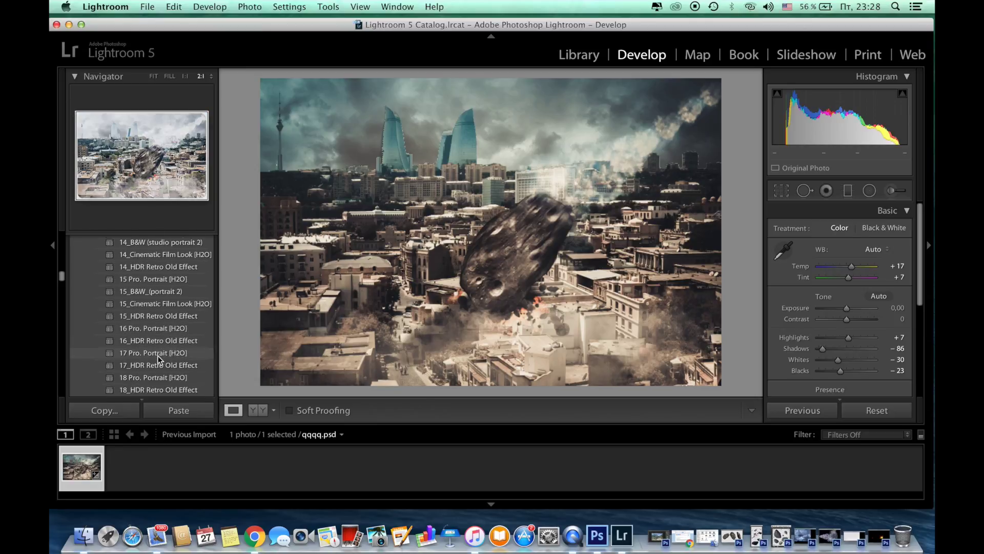
scroll(158, 355, "down", 2)
scroll(157, 355, "down", 2)
left_click(157, 354)
key("super+z")
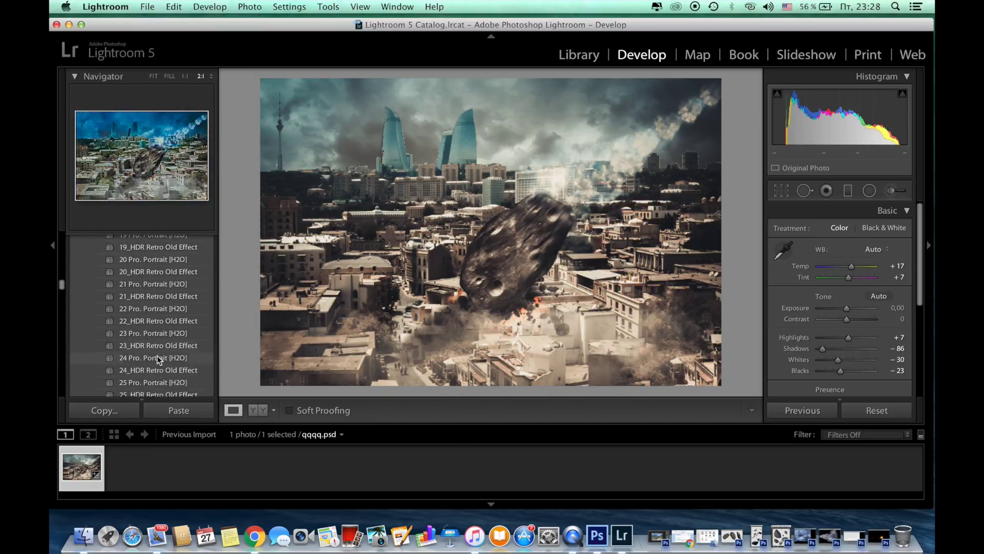
scroll(157, 355, "down", 4)
scroll(158, 358, "down", 2)
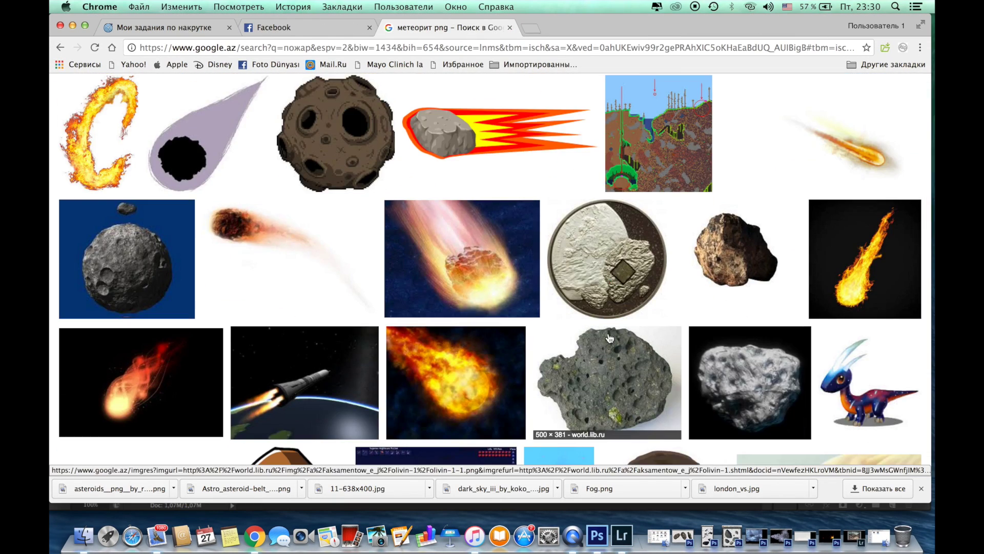
Step: Search Google for 'вертолет png' helicopter images
scroll(609, 337, "up", 10)
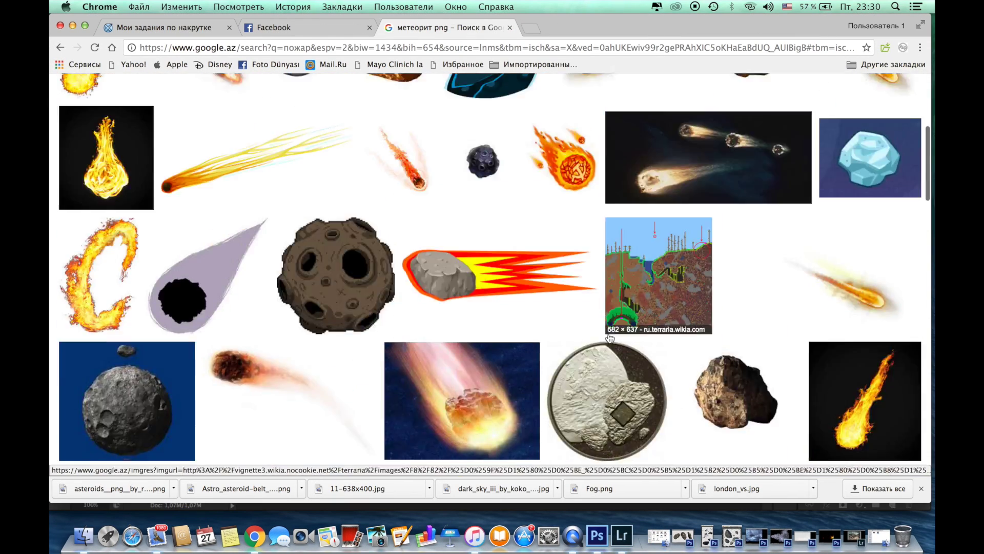
type("вертолет png")
key("Return")
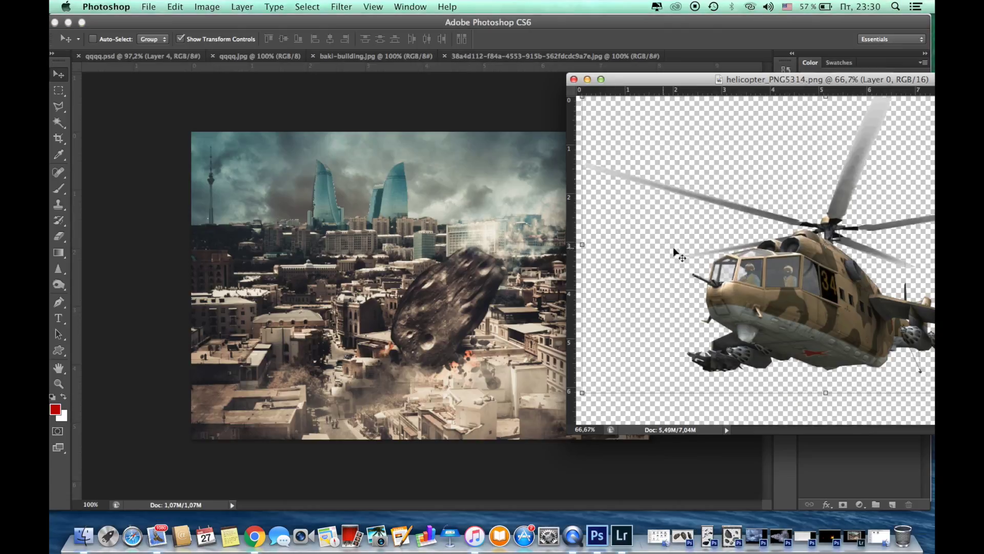
Step: Place the helicopter PNG into qqqq.jpg, scaled small in the upper-right sky
left_click_drag(676, 251, 390, 231)
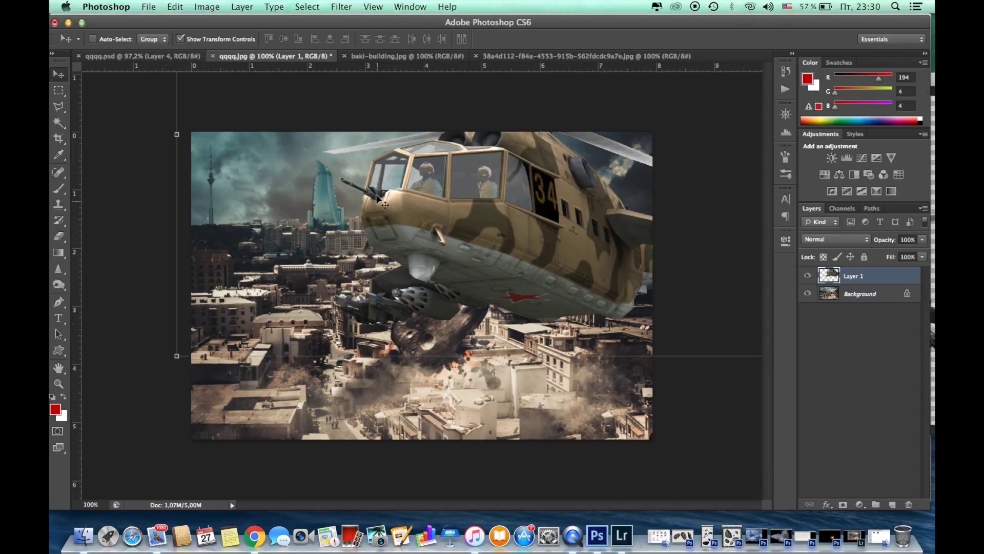
mouse_move(445, 259)
left_mouse_down()
mouse_move(589, 212)
mouse_move(543, 212)
left_mouse_up()
left_click_drag(603, 197, 633, 172)
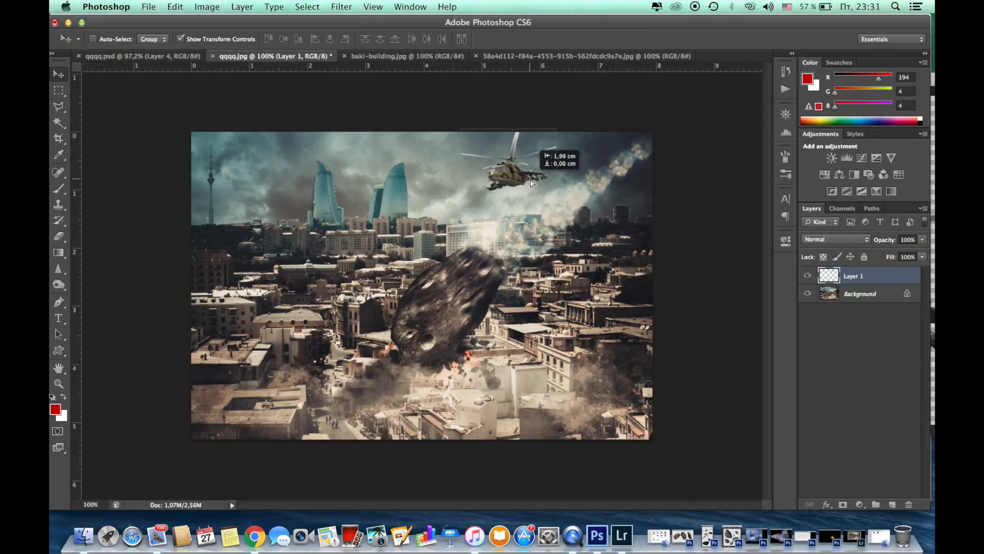
left_click_drag(531, 183, 523, 175)
key("super+alt+f")
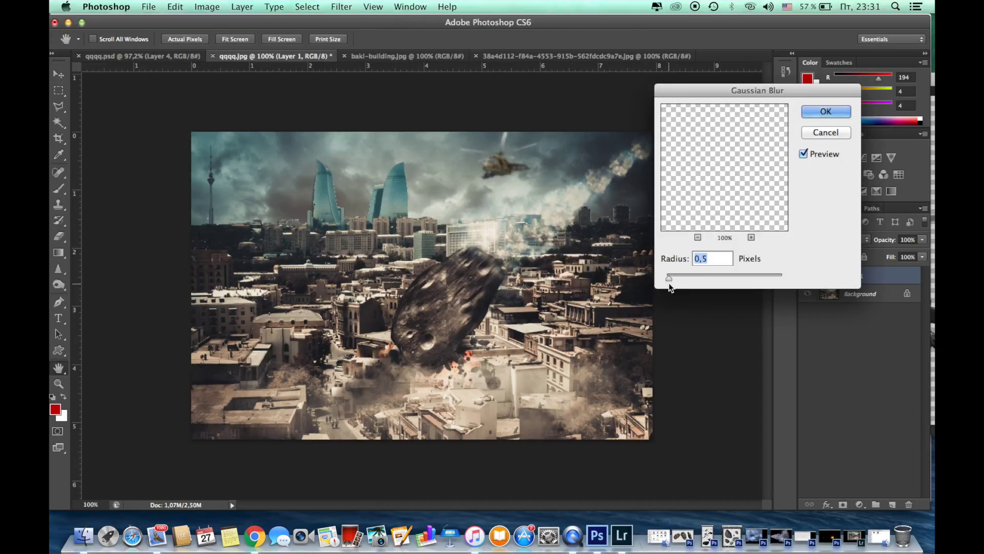
key("Escape")
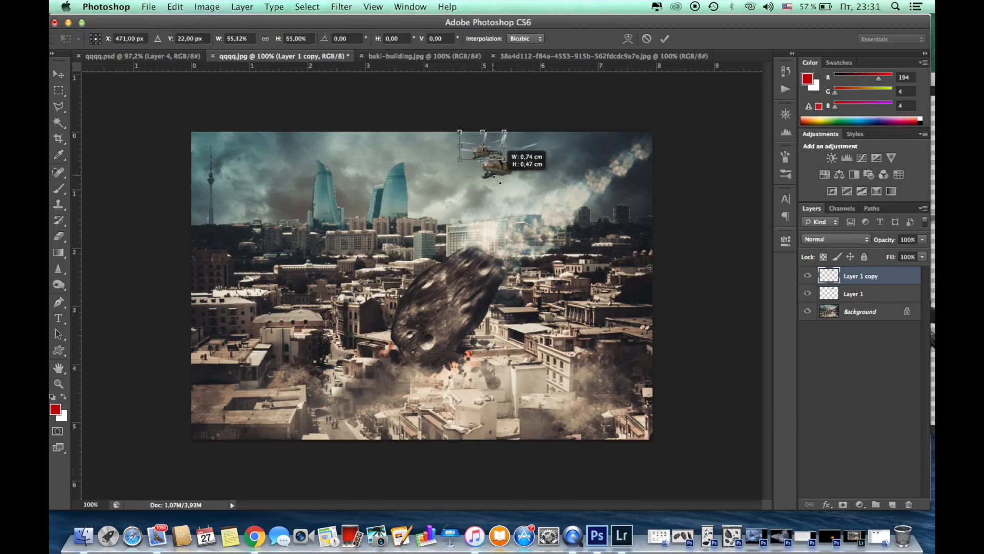
left_click(175, 6)
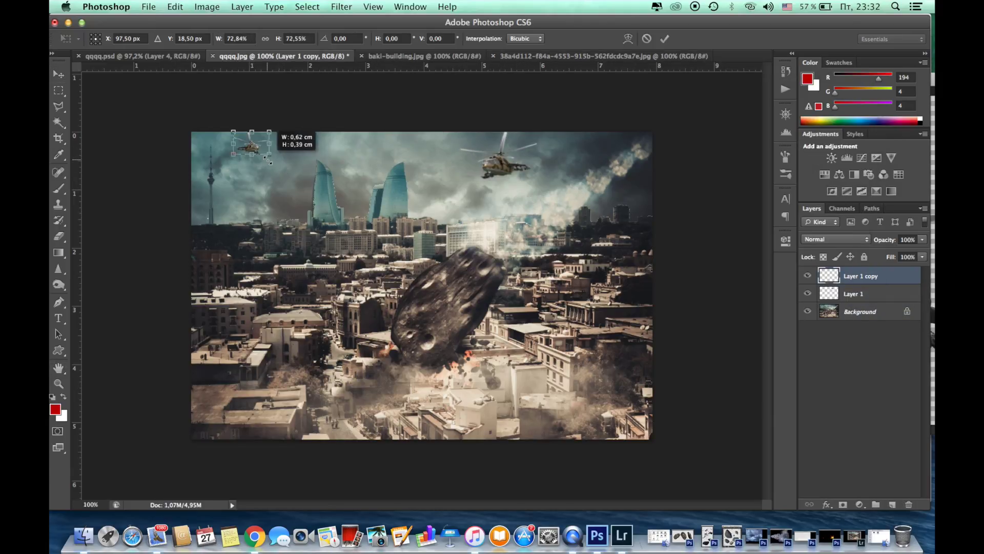
Step: Save a second helicopter image from Chrome and add it as a scaled-down Layer 2 at top-left
left_click(254, 536)
left_click(710, 261)
key("super+s")
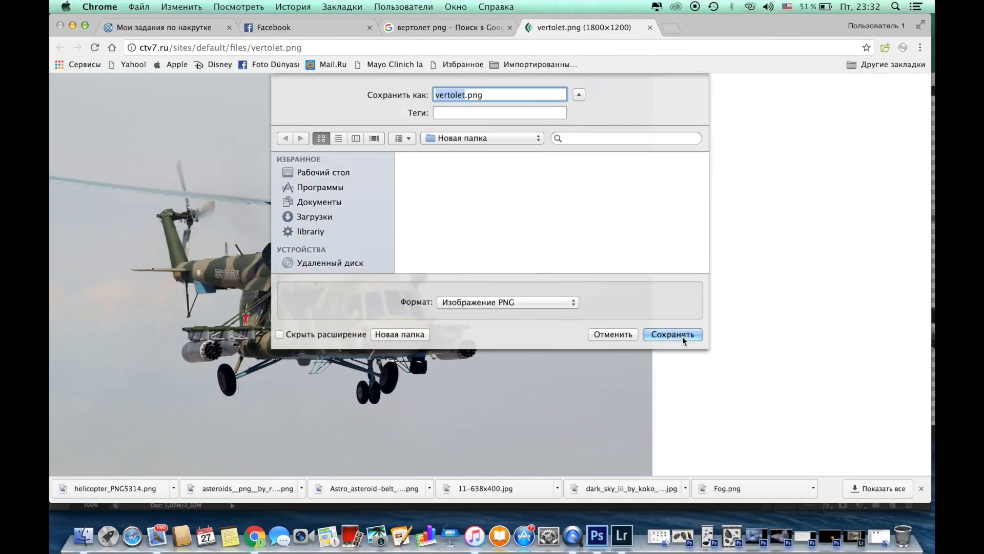
left_click(672, 334)
mouse_move(191, 439)
left_mouse_down()
mouse_move(407, 318)
mouse_move(281, 181)
left_mouse_up()
Step: Set Layer 2 to Overlay blending and shrink the helicopter between the glass towers
left_click(817, 240)
left_click(815, 317)
left_click(817, 240)
left_click(817, 188)
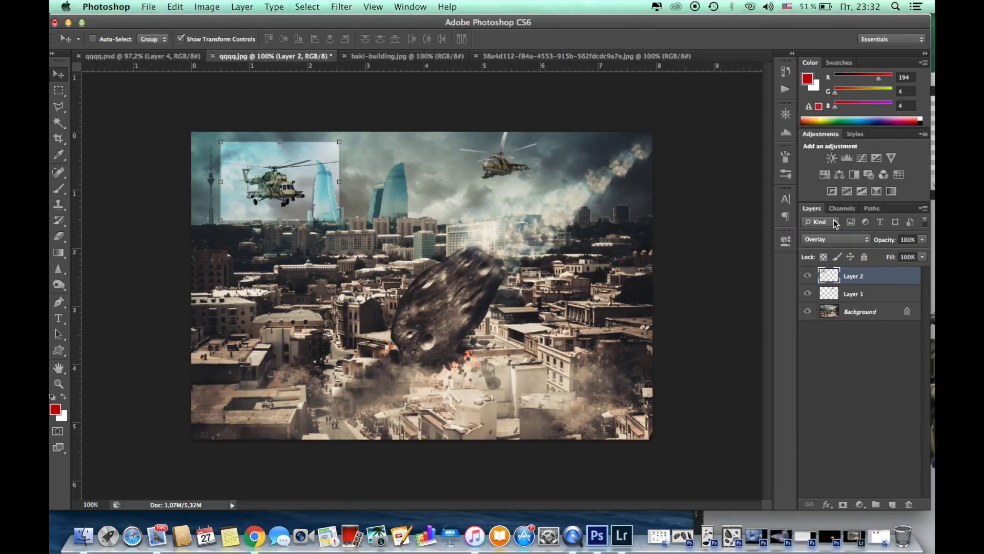
left_click(818, 239)
left_click(826, 327)
mouse_move(338, 222)
left_mouse_down()
mouse_move(242, 159)
mouse_move(316, 208)
left_mouse_up()
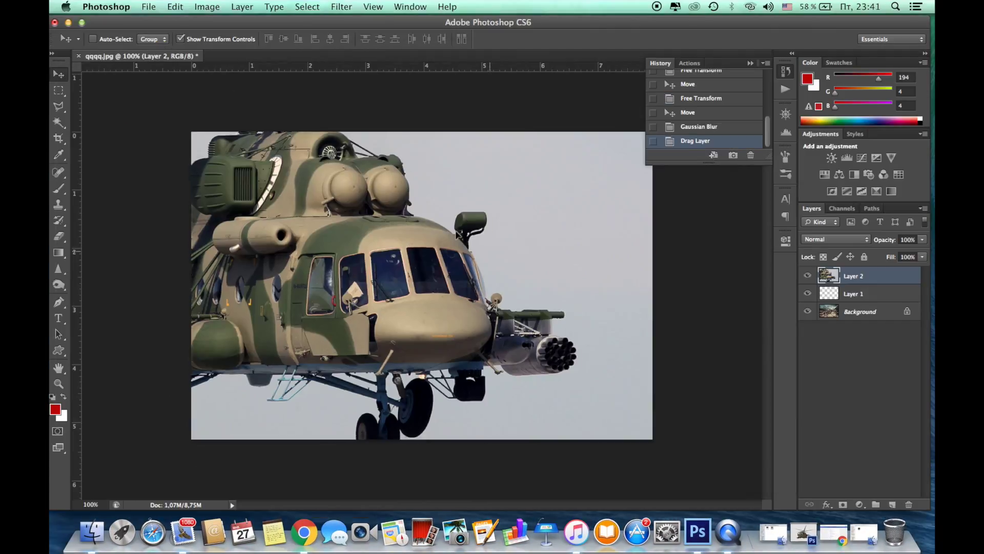
mouse_move(492, 368)
left_mouse_down()
mouse_move(285, 167)
mouse_move(326, 233)
left_mouse_up()
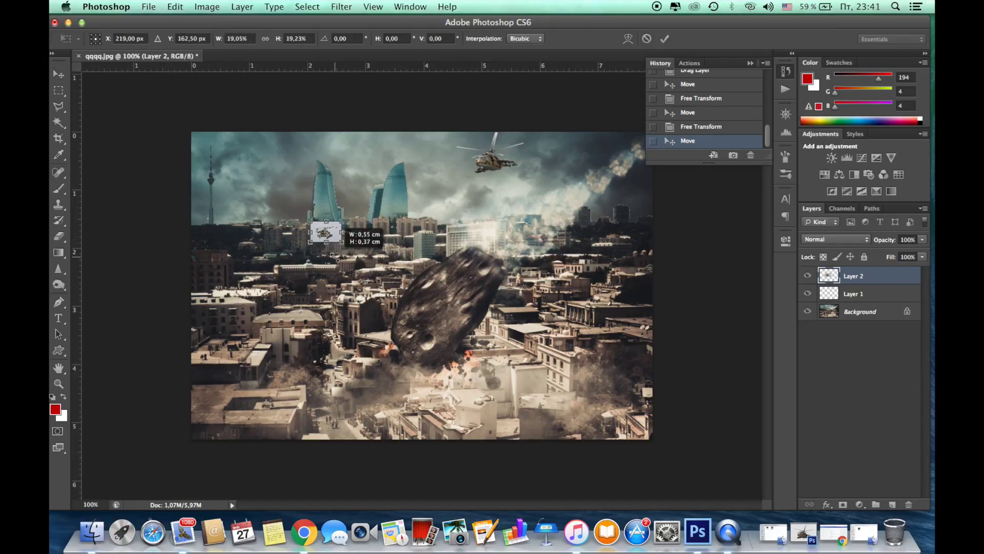
key("Return")
Step: Keep Layer 2 on Overlay, add a layer mask and ready a black brush for masking
left_click(825, 239)
left_click(815, 317)
key("alt+shift+o")
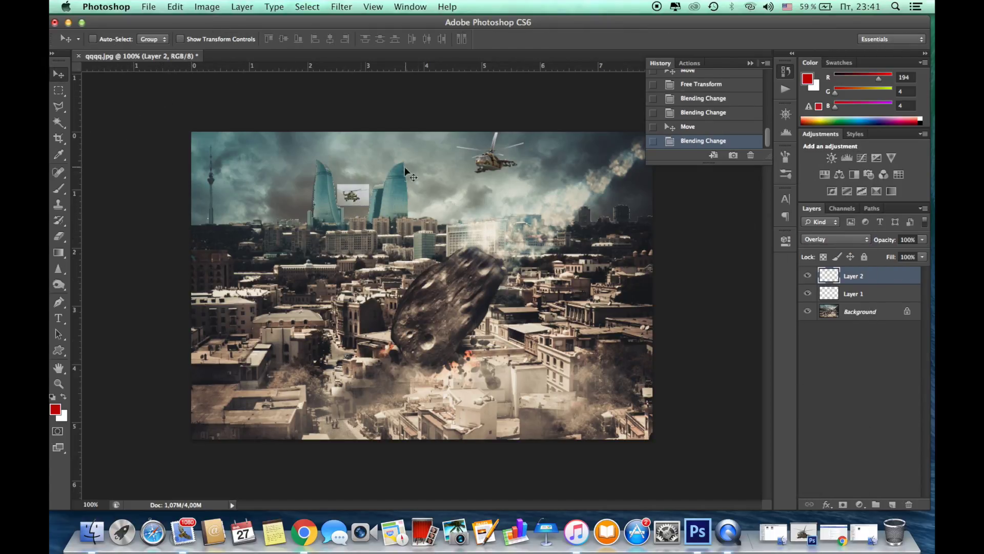
key("b")
left_click(842, 504)
right_click(399, 215)
key("Escape")
key("d")
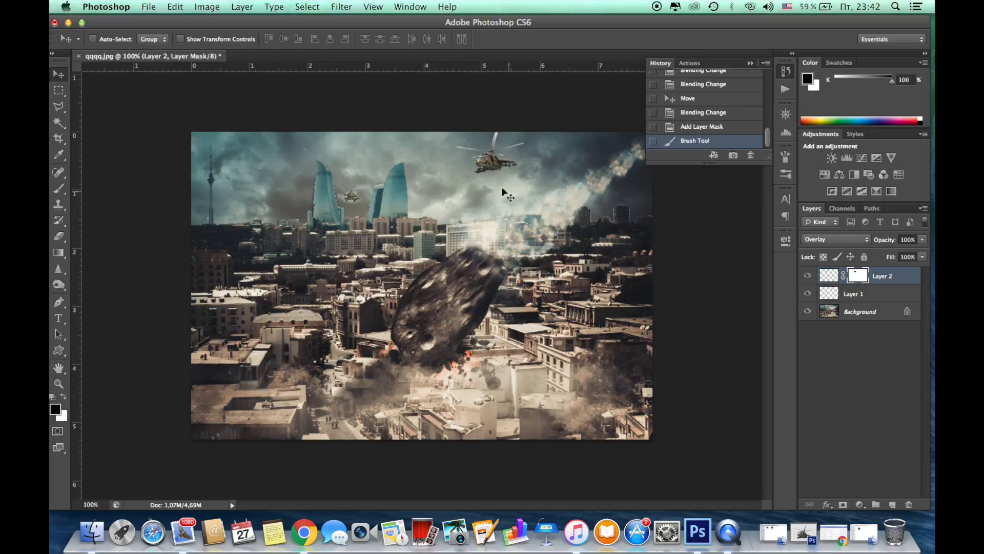
Step: Flip the Layer 1 helicopter copy horizontally and start transforming it
left_click(175, 7)
left_click(380, 428)
key("ctrl+t")
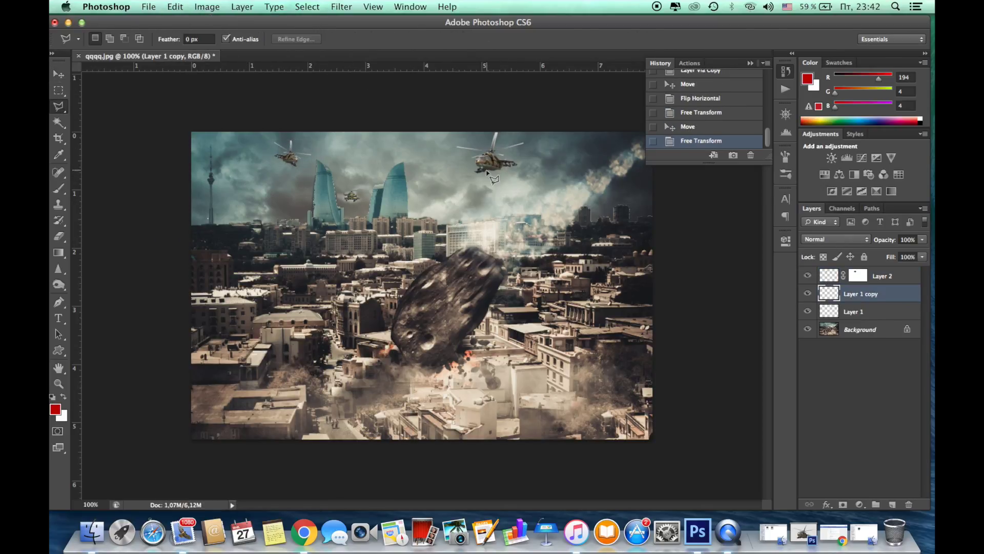
Step: Fill the searchlight beam selection with cream and set its layer to Soft Light
left_click(82, 267)
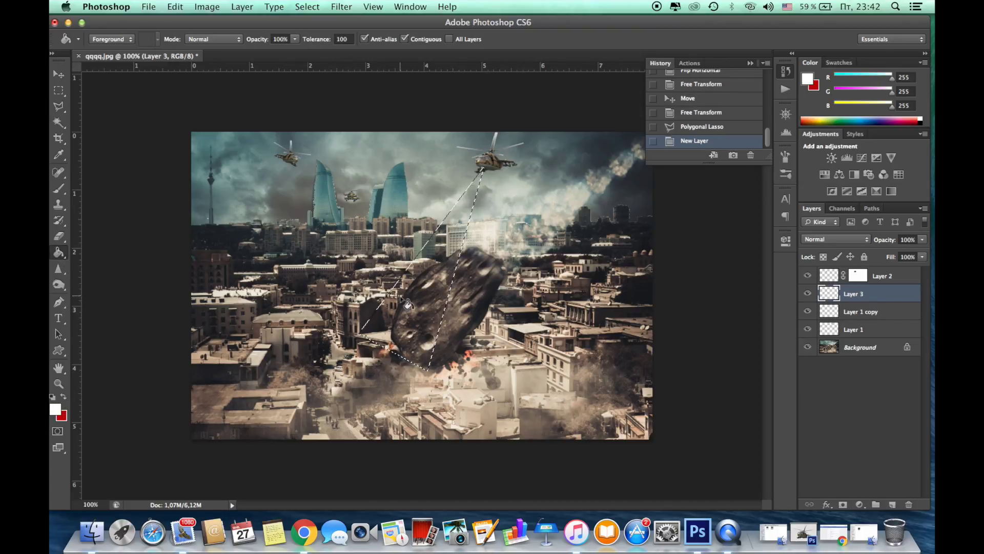
left_click(55, 408)
left_click(823, 40)
left_click(410, 282)
key("ctrl+d")
left_click(835, 239)
left_click(827, 309)
left_click(835, 240)
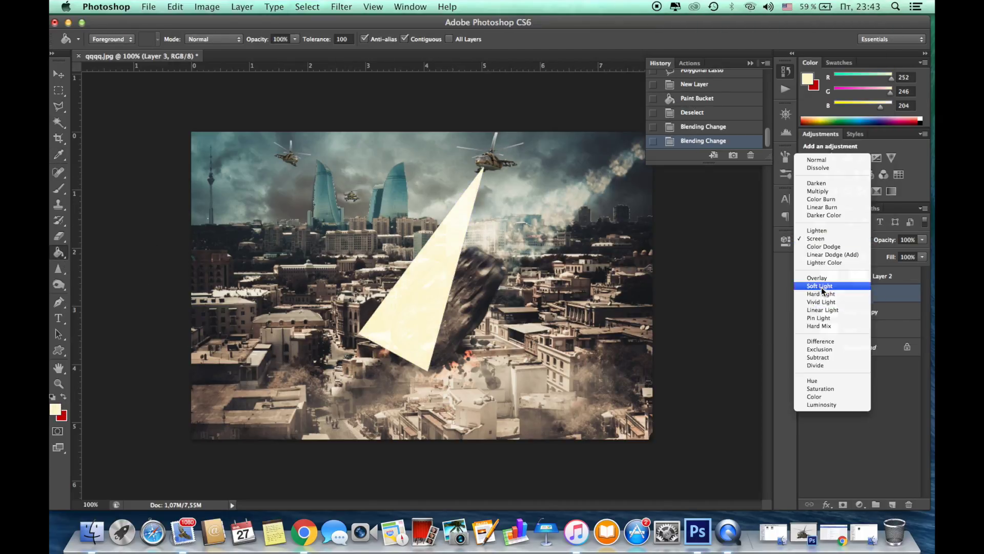
left_click(824, 285)
Step: Apply a 3-pixel Gaussian Blur to the beam, add a layer mask, and set a 29% black brush
left_click(835, 239)
left_click(824, 292)
left_click(341, 7)
left_click(532, 245)
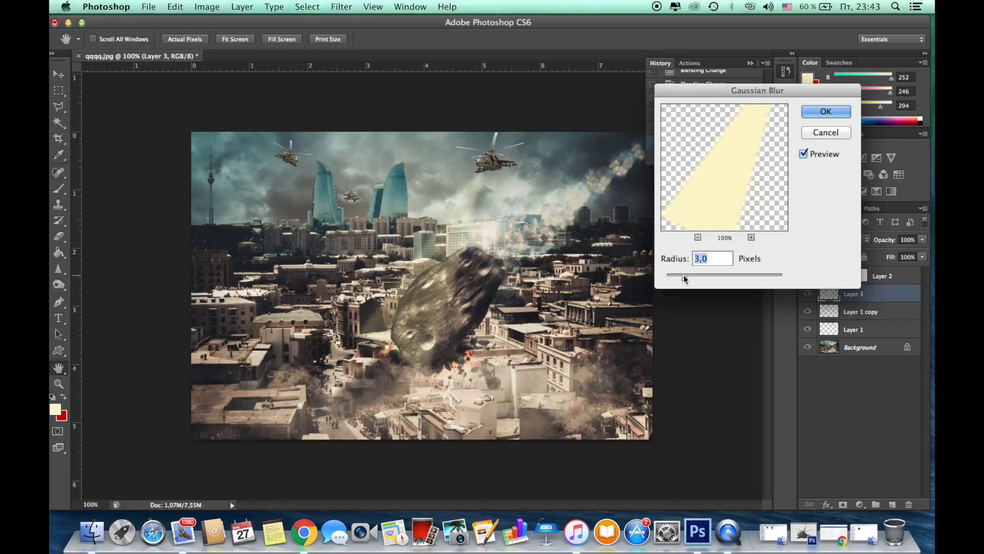
key("Return")
left_click(843, 505)
key("b")
right_click(489, 350)
key("d")
left_click_drag(293, 39, 252, 53)
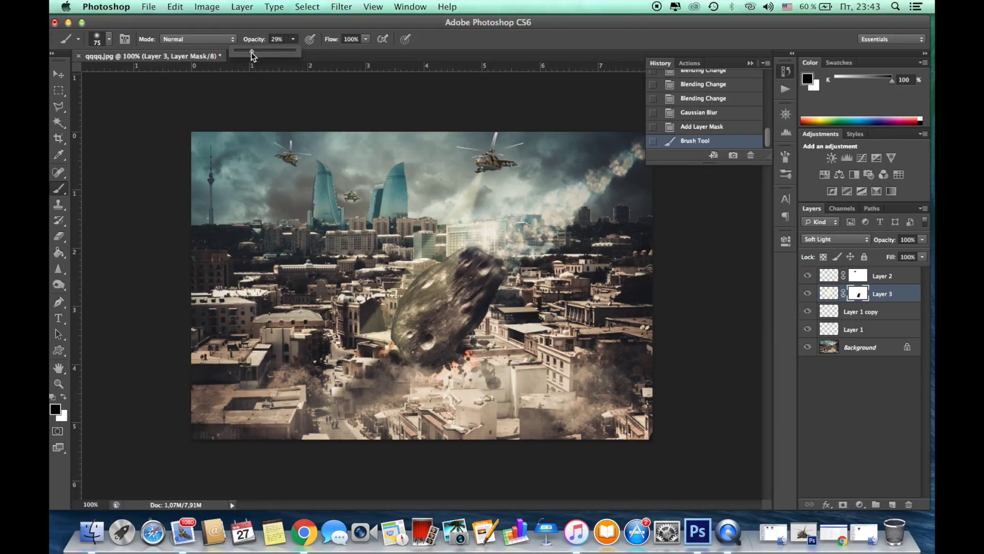
Step: Duplicate the beam and place a copy under the left helicopter
left_click_drag(469, 241, 472, 245)
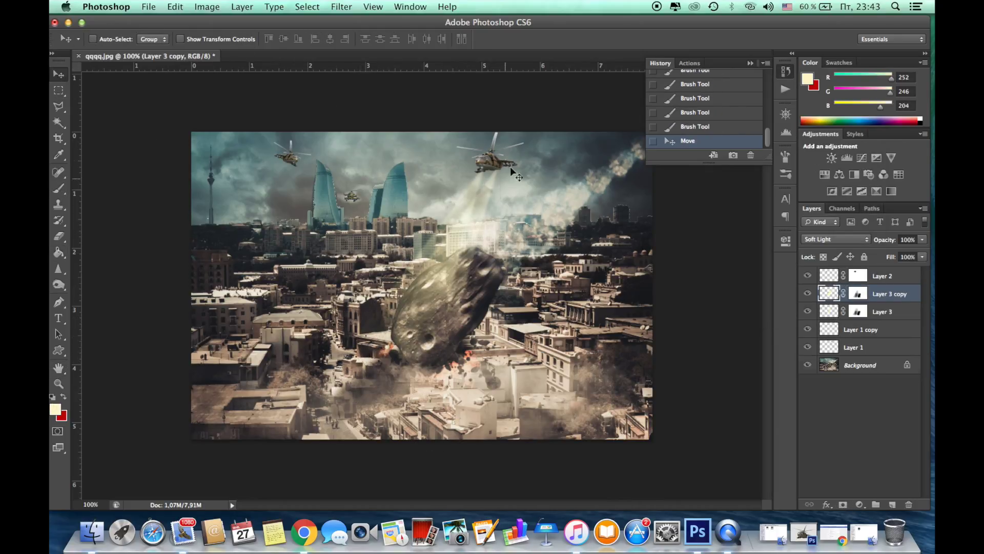
key("ctrl+t")
key("Return")
key("Up")
key("ctrl+t")
key("Return")
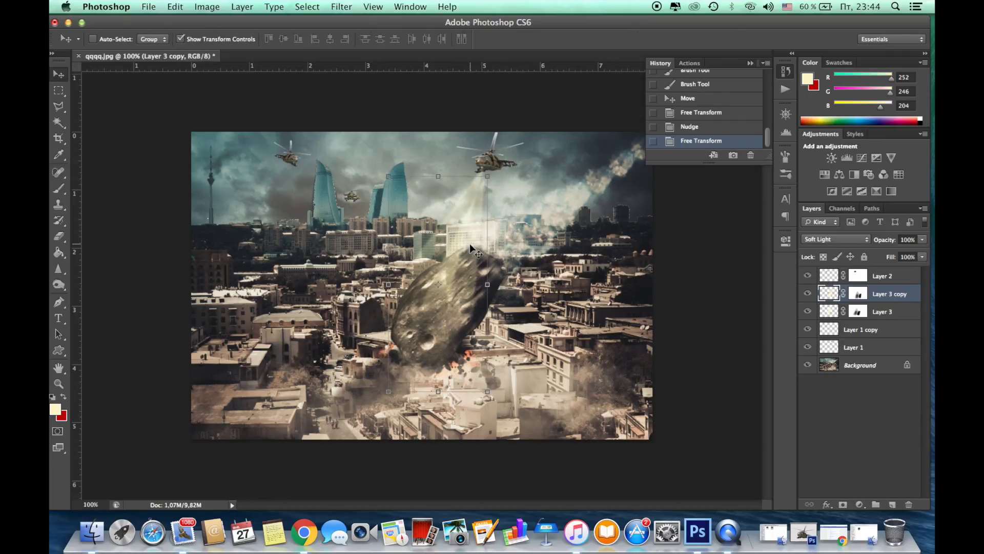
left_click(236, 40)
left_click_drag(464, 241, 317, 264)
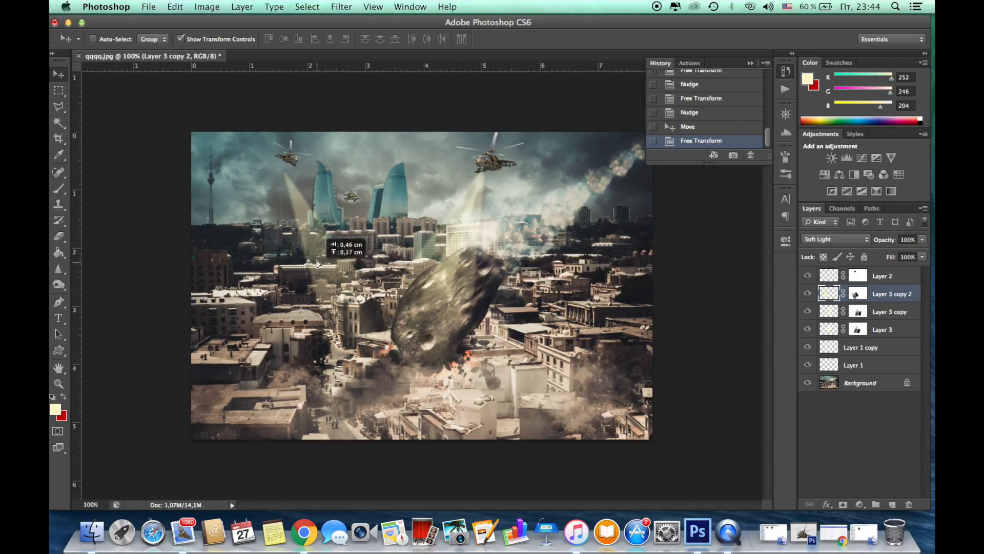
left_click(856, 381)
scroll(346, 407, "up", 2)
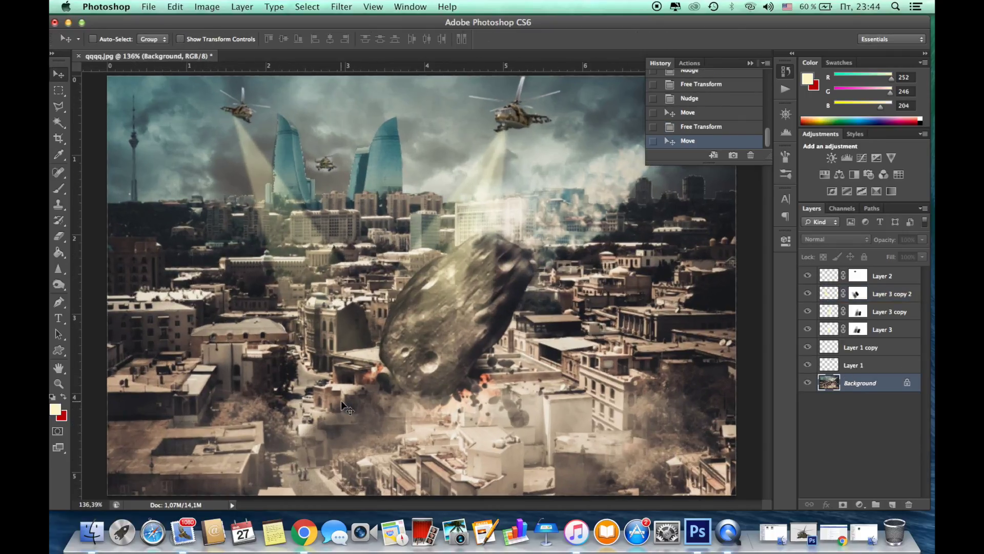
Step: Add a new empty layer for the lights and set the brush to 6 px
left_click(442, 318)
key("Return")
scroll(404, 323, "up", 3)
key("ctrl+shift+alt+n")
key("b")
right_click(403, 323)
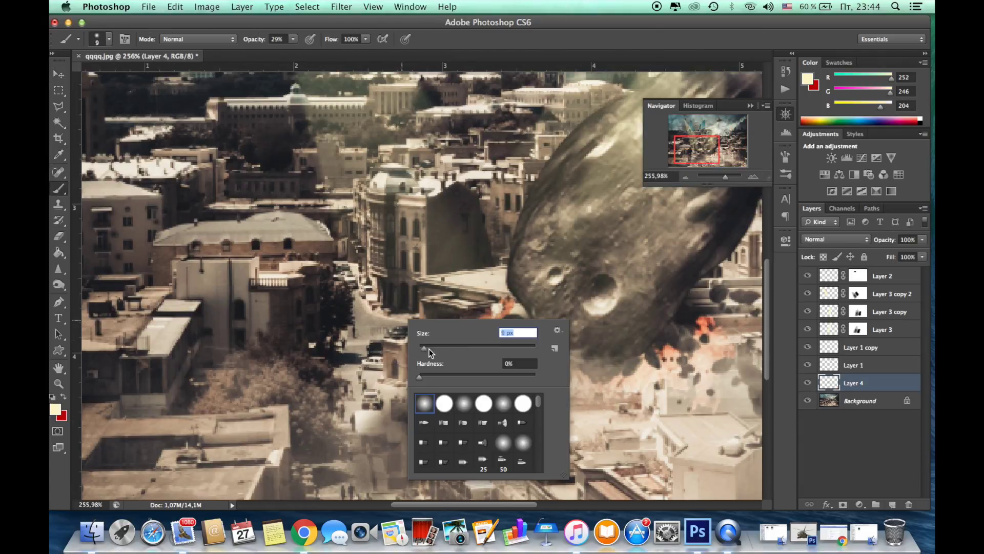
left_click_drag(429, 352, 420, 353)
Step: Paint small red and blue police-light dots on the street left of the meteor
key("x")
left_click(367, 389)
left_click(54, 408)
left_click(707, 118)
left_click(823, 40)
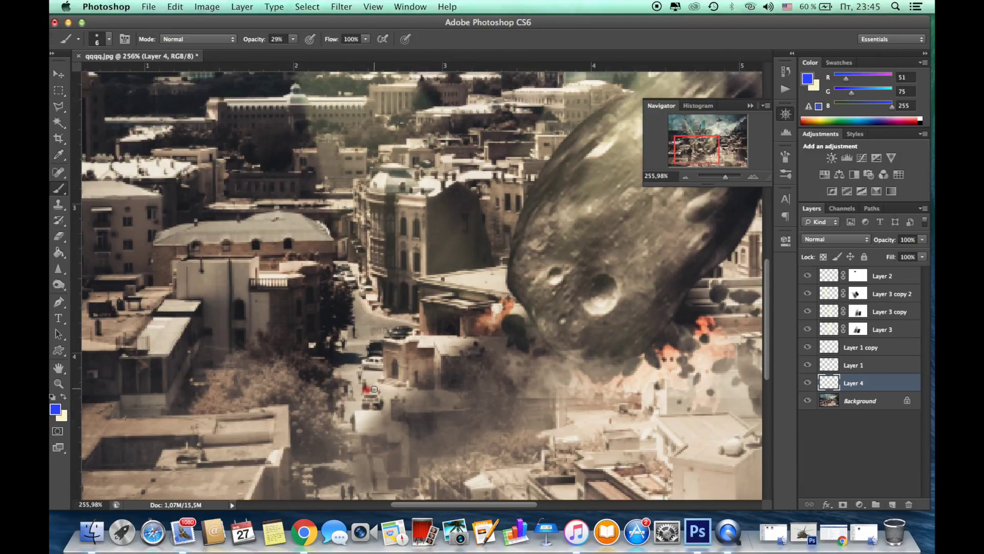
left_click(54, 409)
left_click(823, 39)
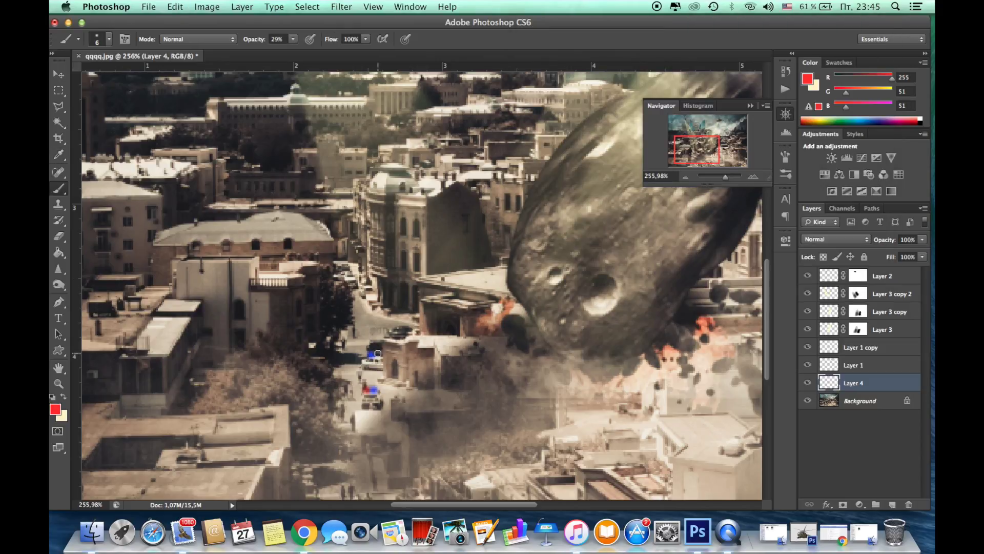
Step: Try Color Dodge, Lighter Color and Color Burn on Layer 4, settling on Soft Light
left_click(845, 243)
left_click(835, 239)
left_click(836, 205)
left_click(834, 240)
left_click(834, 241)
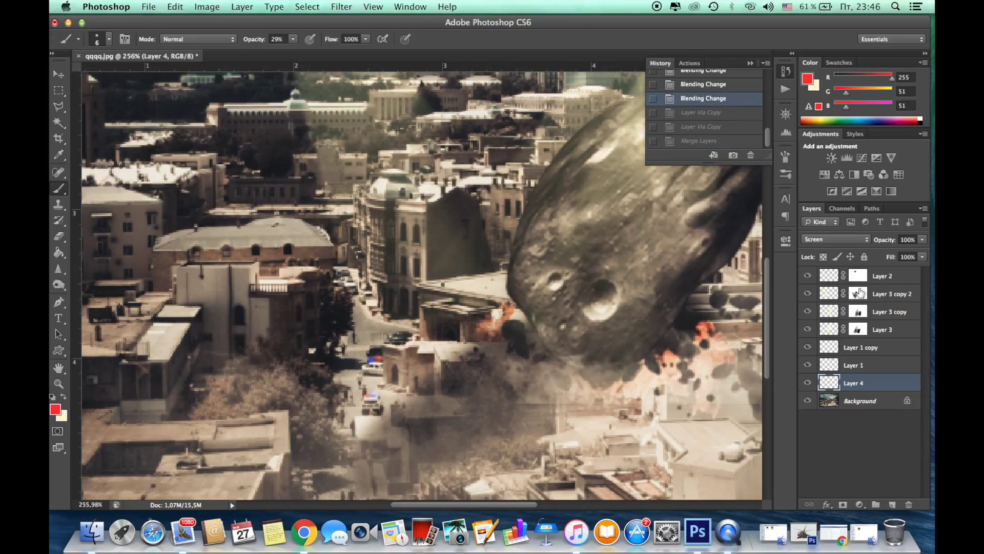
left_click(836, 239)
left_click(835, 243)
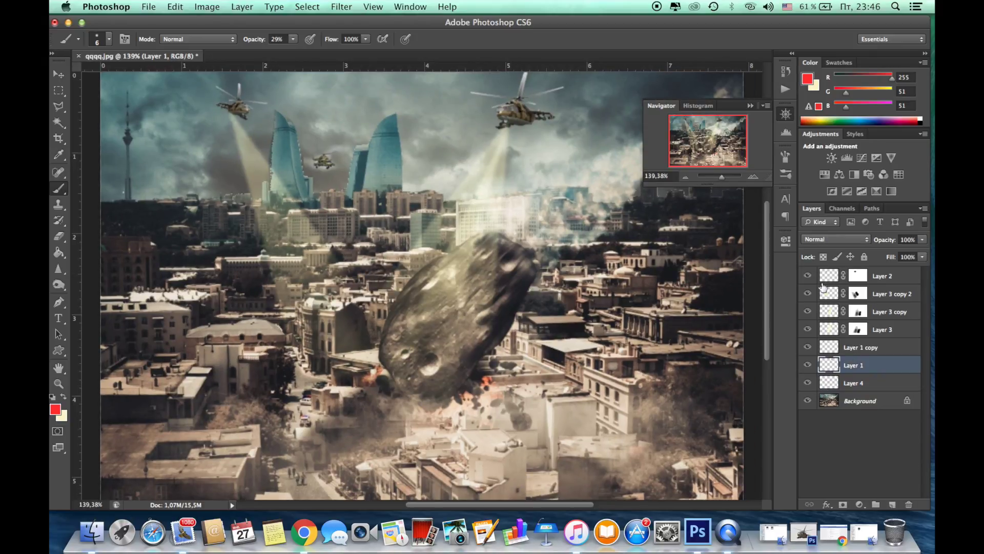
left_click(854, 383)
left_click(685, 177)
Step: Add a Color Balance adjustment shifting the tones toward cyan, green and blue
left_click(752, 177)
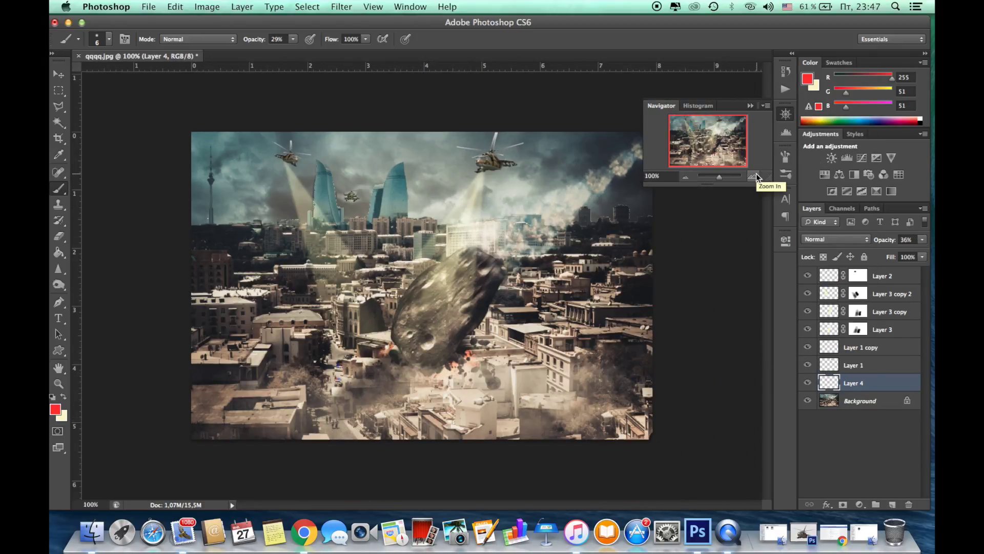
left_click(860, 504)
left_click(871, 405)
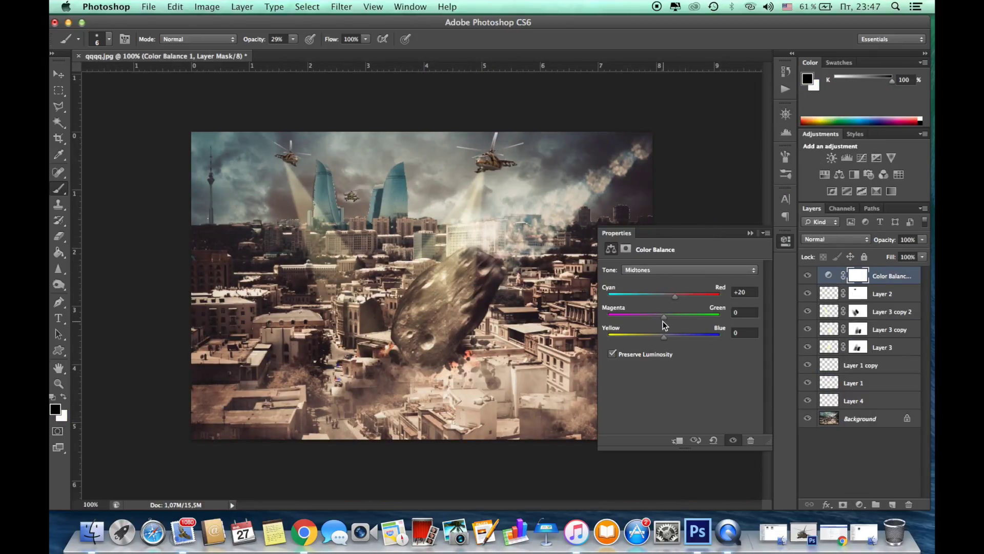
left_click(660, 270)
left_click(646, 280)
left_click_drag(663, 296, 651, 297)
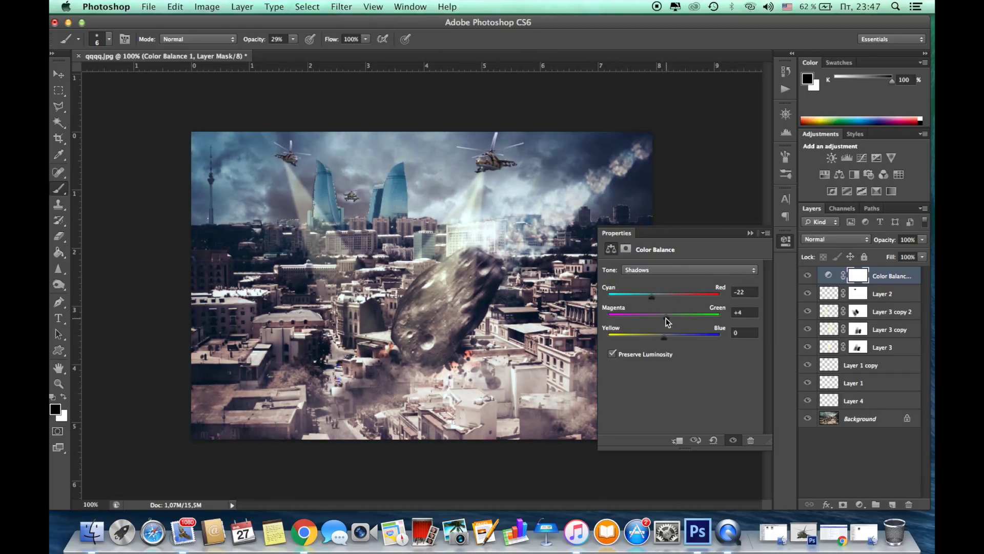
left_click_drag(668, 321, 669, 316)
left_click_drag(664, 336, 680, 338)
left_click(785, 239)
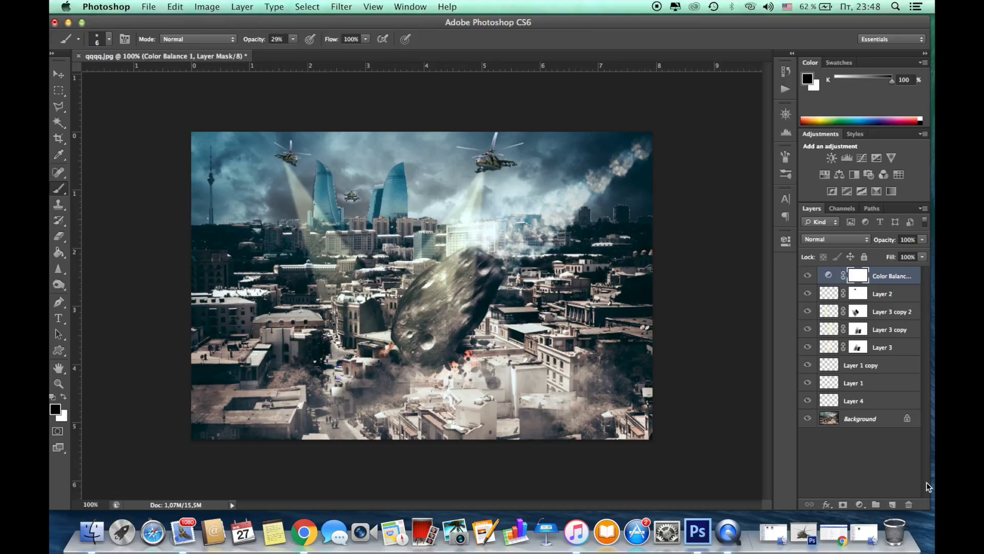
key("ctrl+shift+alt+n")
left_click(58, 252)
Step: Fill a new layer black, mask its centre with a radial gradient, and lower its opacity to 35%
key("alt+BackSpace")
left_click_drag(436, 275, 730, 264)
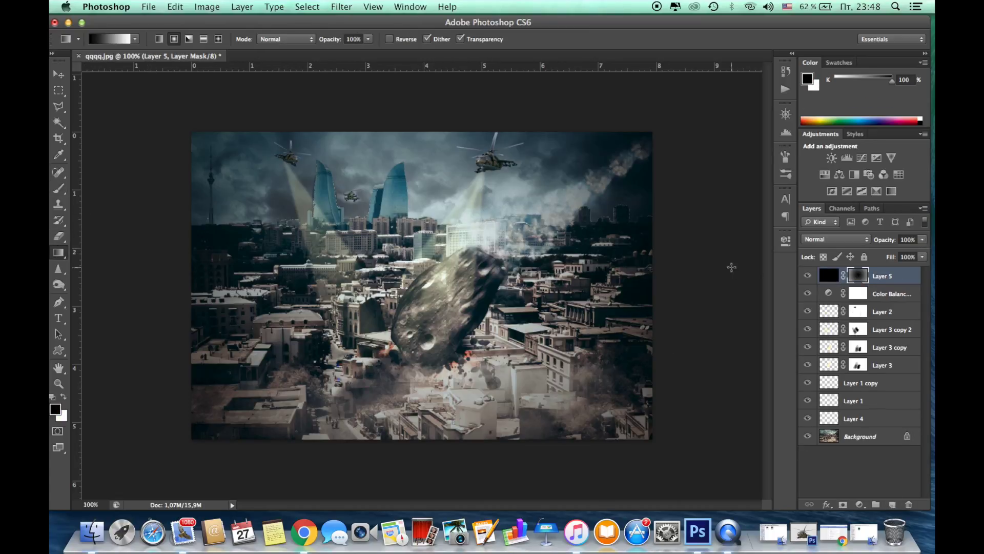
left_click_drag(922, 239, 878, 255)
key("b")
right_click(415, 286)
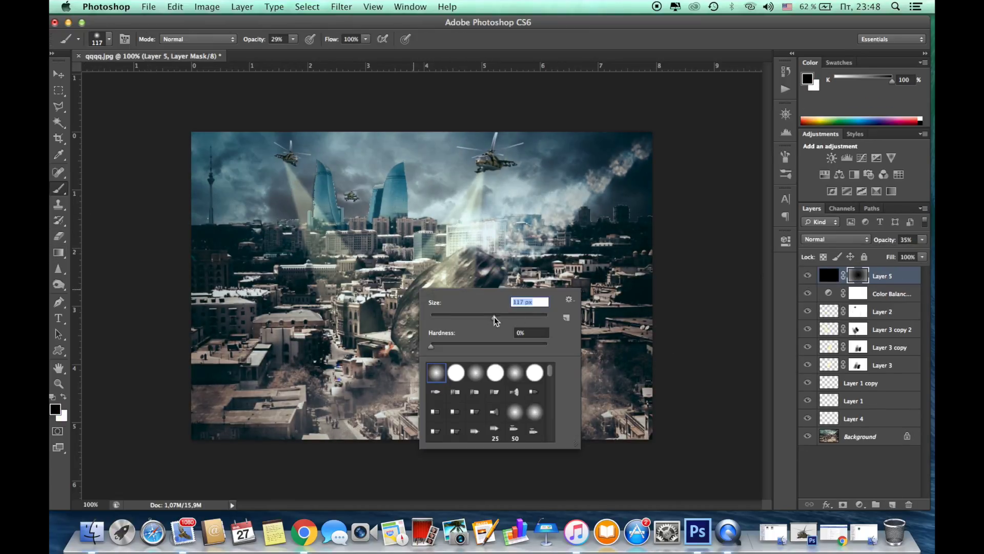
key("Return")
Step: Save the composite as miri new.psd
left_click(149, 7)
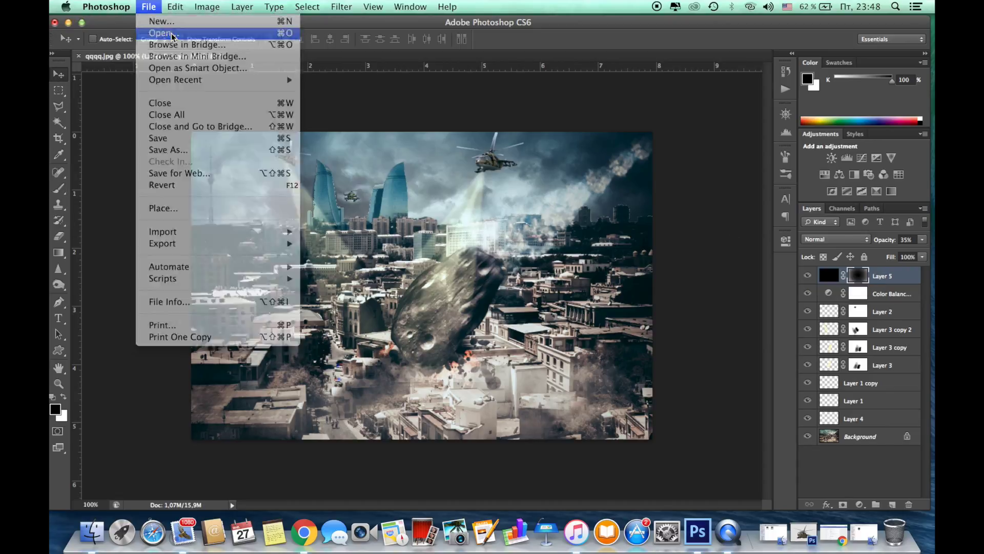
left_click(164, 31)
double_click(596, 169)
left_click(175, 52)
left_click(735, 458)
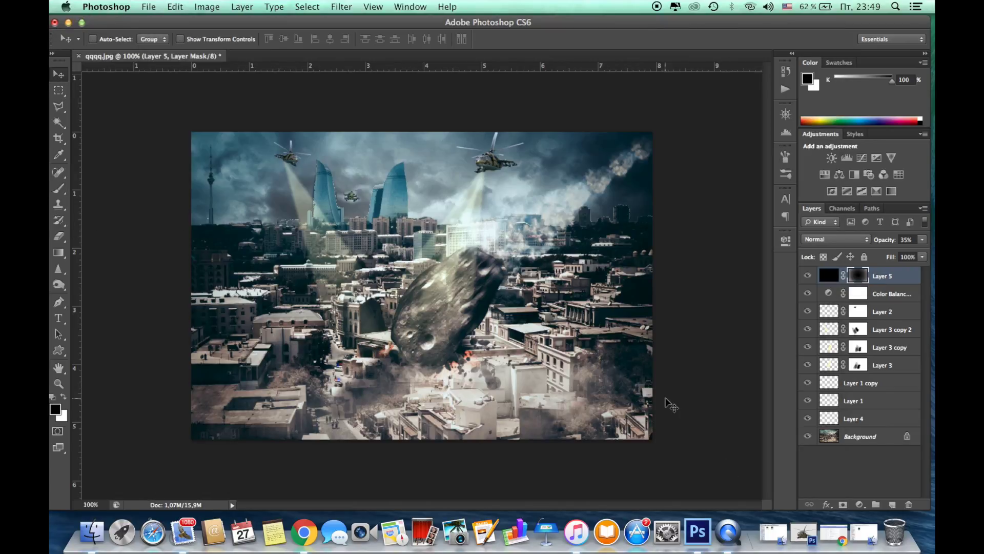
key("super+shift+s")
type("miri new.psd")
left_click(669, 398)
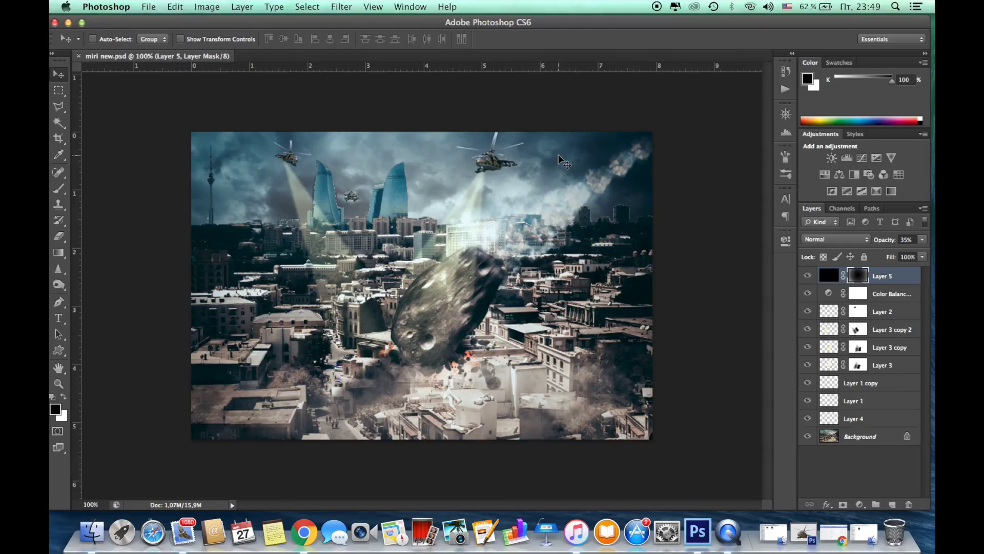
Step: Open avia katastrofa.psd from the kollaj folder on the TOSHIBA EXT drive via Finder
left_click(68, 23)
double_click(93, 47)
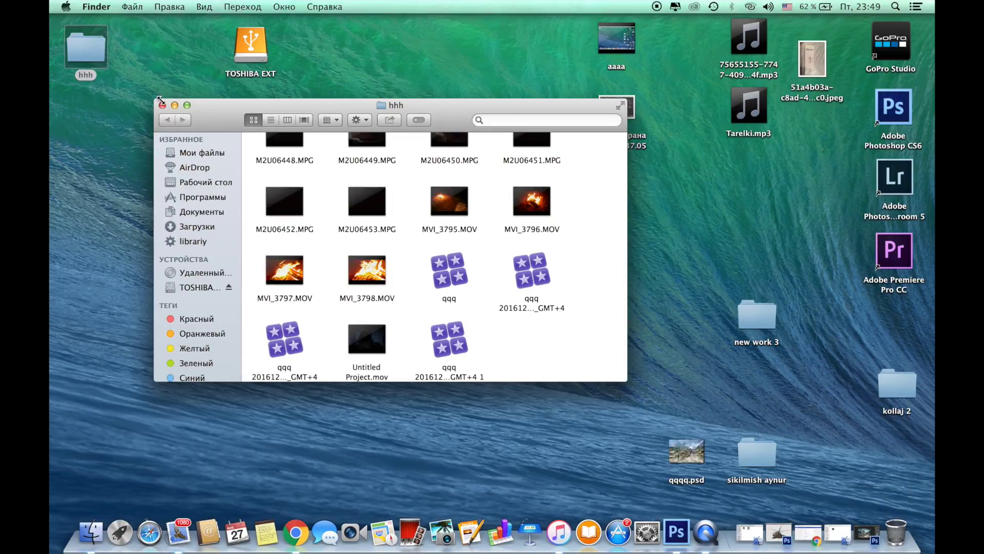
scroll(565, 318, "down", 5)
scroll(566, 318, "down", 5)
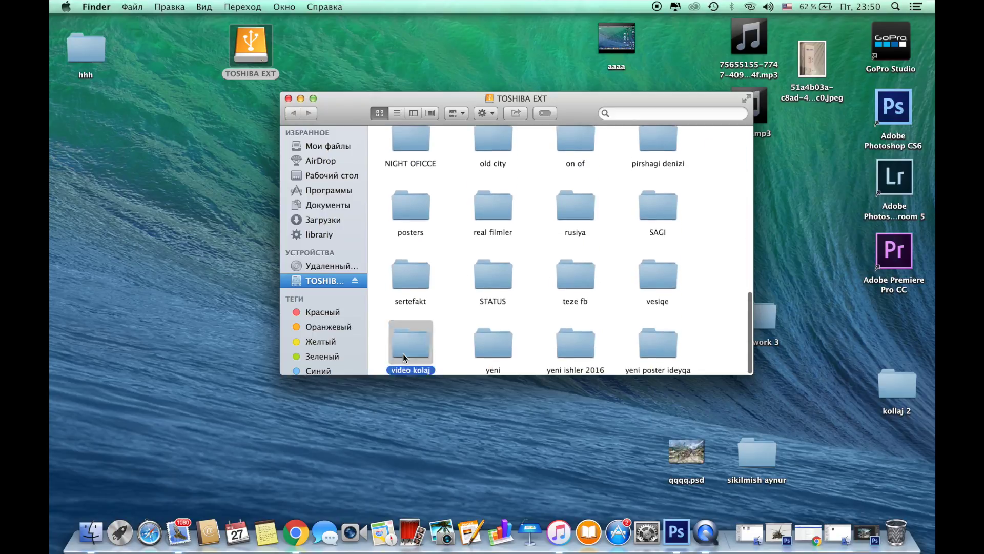
double_click(403, 353)
left_click(293, 113)
left_click(673, 113)
type("koll")
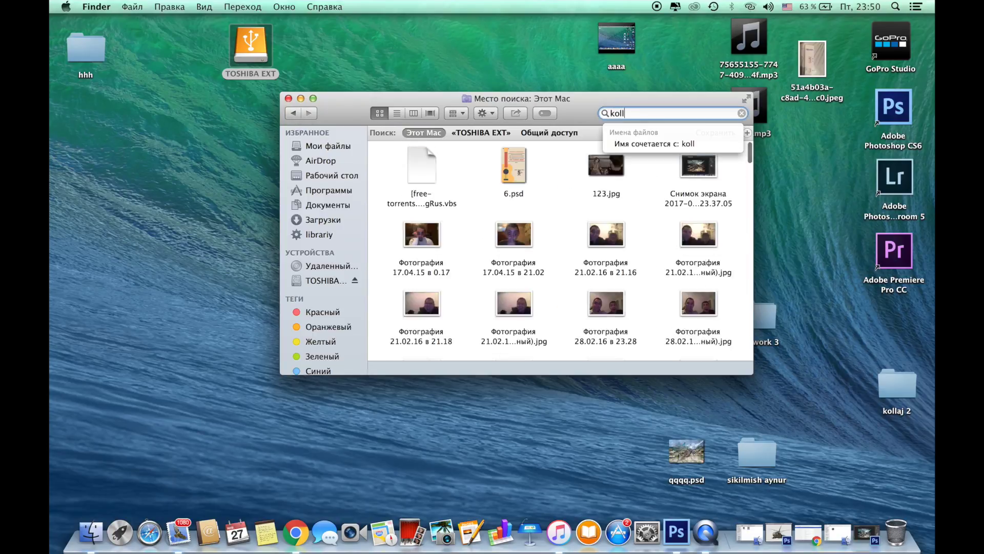
double_click(464, 215)
scroll(463, 215, "down", 2)
scroll(463, 215, "down", 1)
double_click(659, 334)
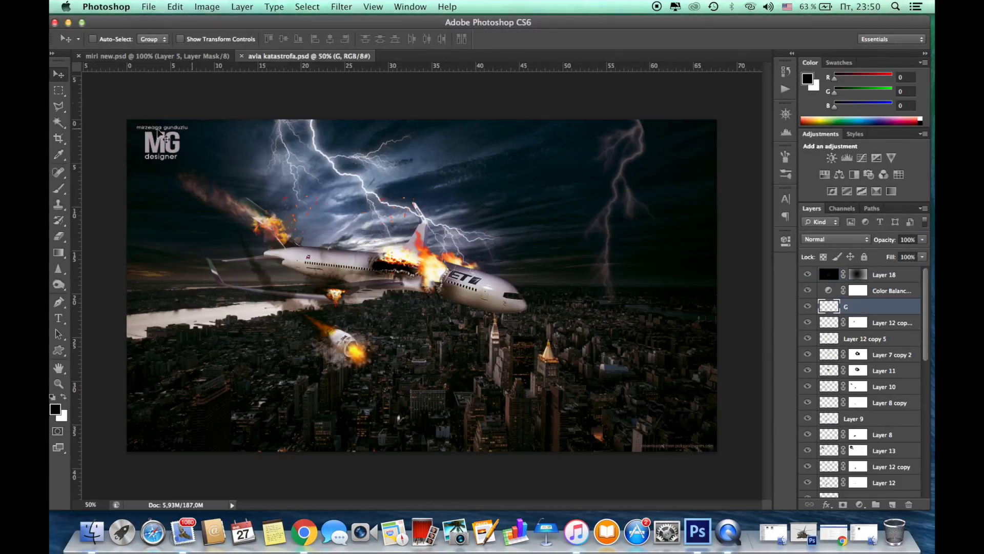
Step: Bring the MG logo layer G into miri new.psd and save a JPEG copy
mouse_move(160, 133)
left_mouse_down()
mouse_move(451, 174)
mouse_move(302, 197)
left_mouse_up()
left_click(464, 153)
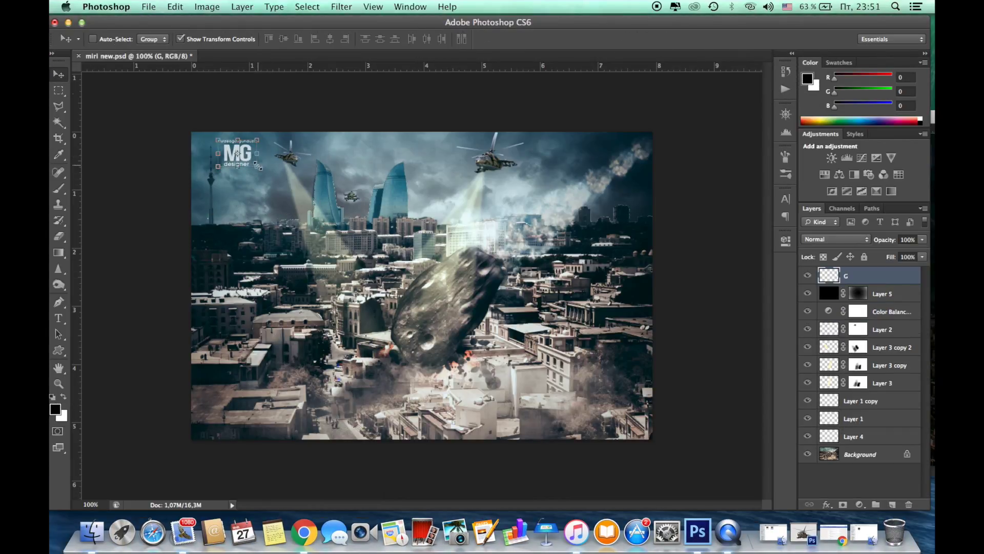
left_click(149, 6)
left_click(164, 147)
left_click(517, 278)
left_click(675, 395)
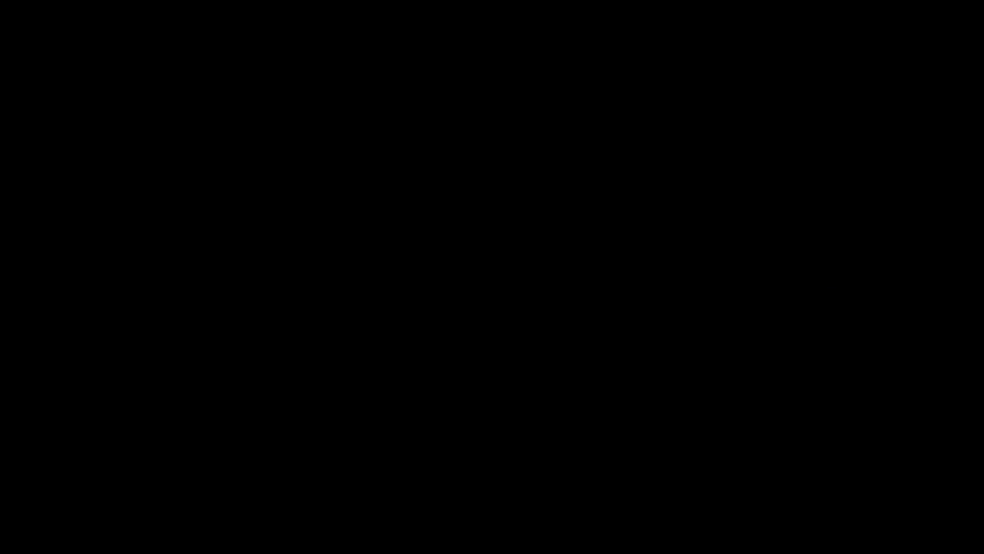